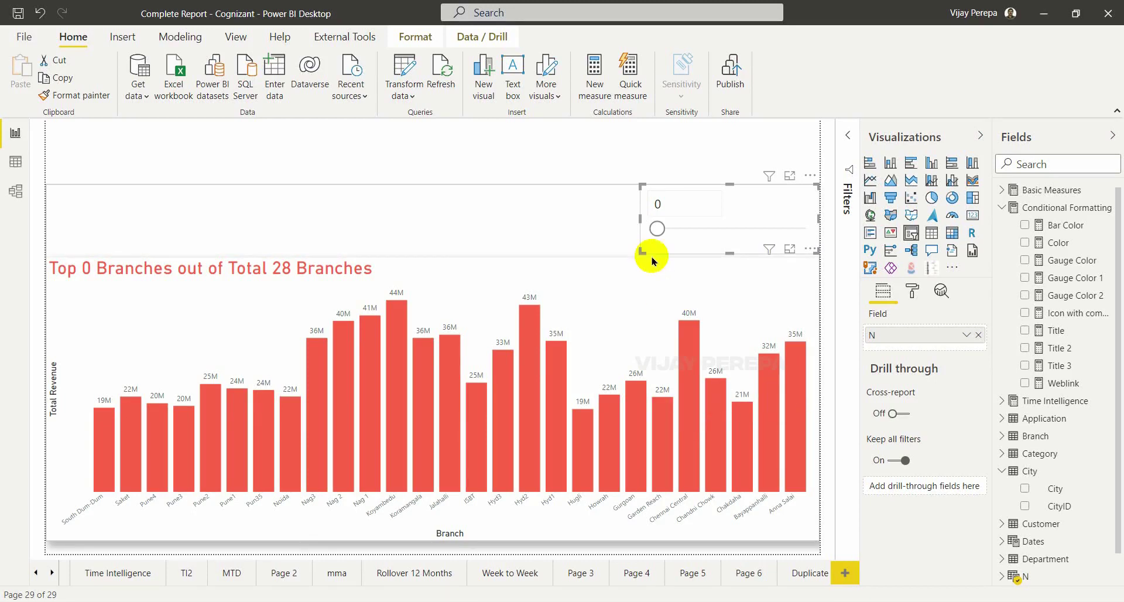
Step: Try the N slicer above the branch revenue chart with the values 4, 0 and 3
left_click_drag(657, 228, 678, 234)
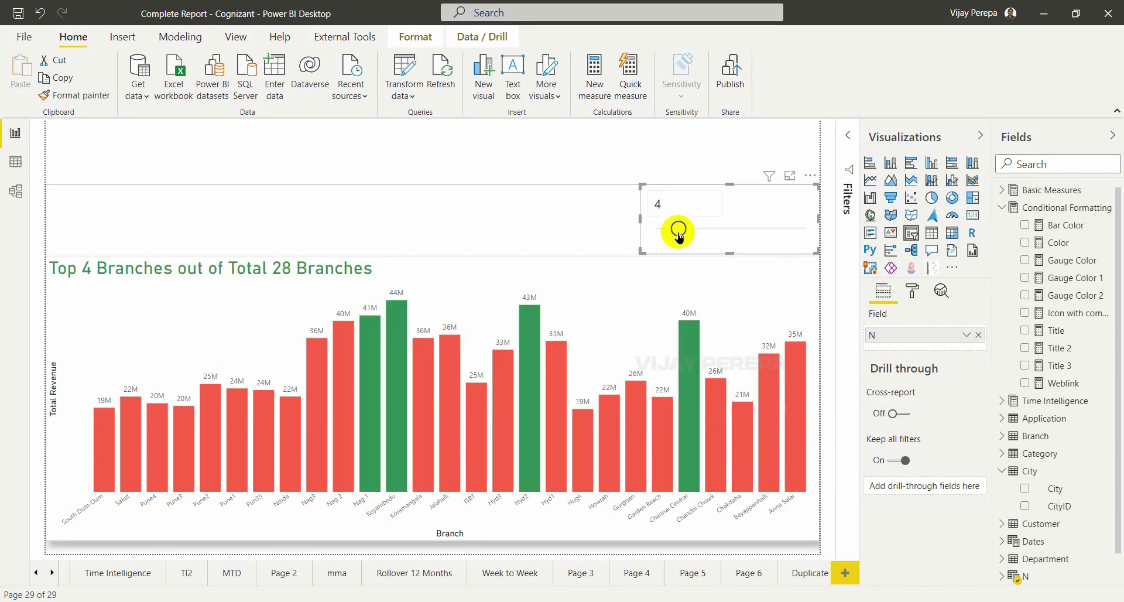
left_click_drag(677, 232, 657, 228)
left_click(671, 202)
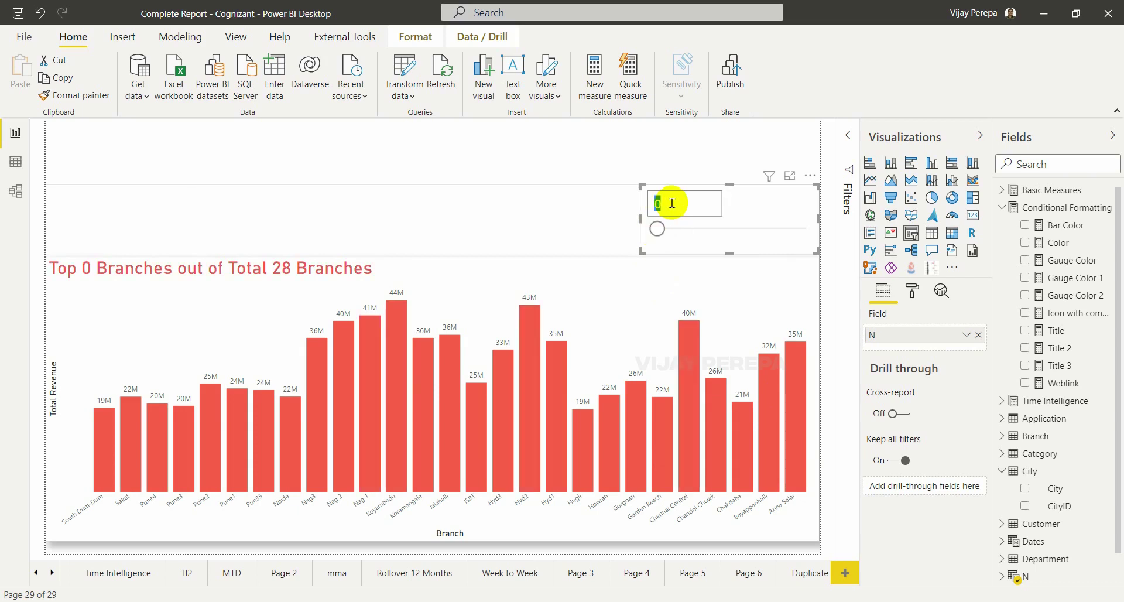
type("3")
key("Return")
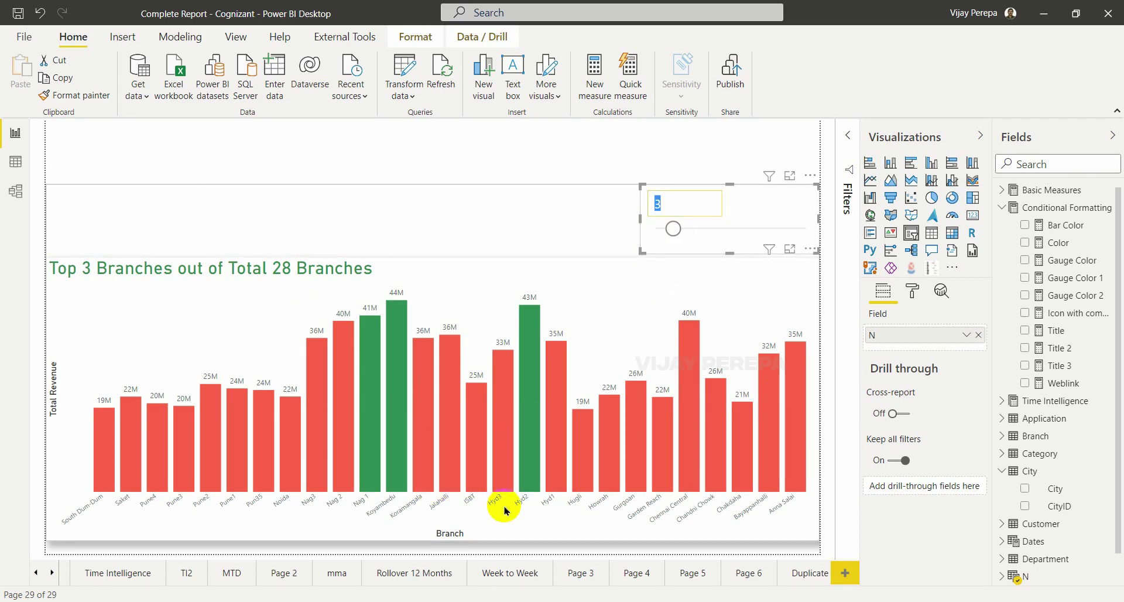
left_click(657, 202)
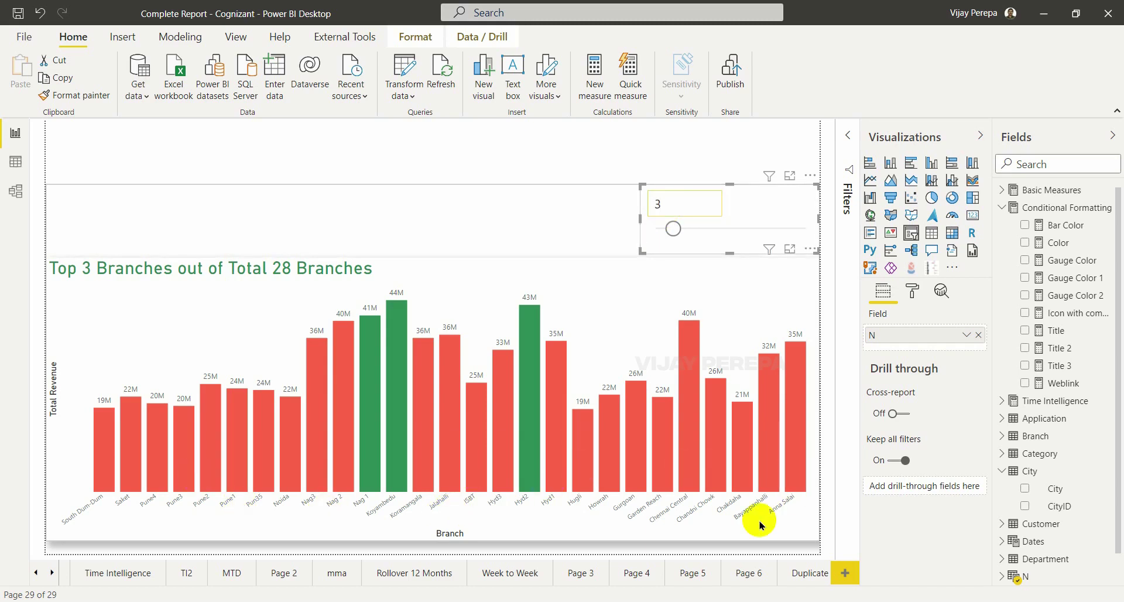
left_click(674, 233)
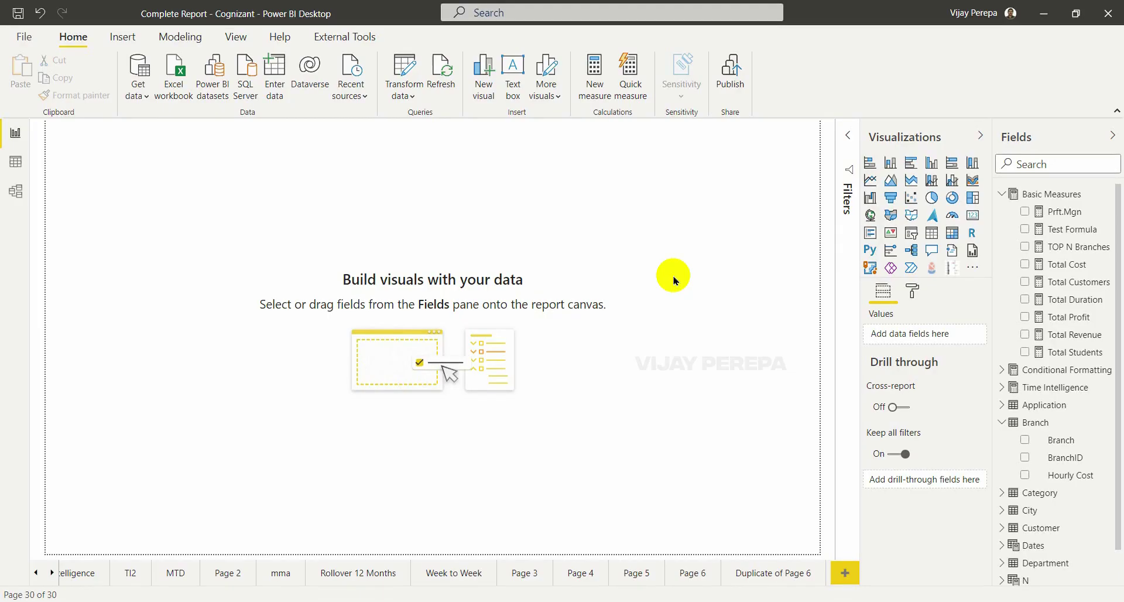
Step: Add a clustered column chart to the blank page and widen it across the full page
left_click(931, 162)
left_click_drag(192, 206, 195, 272)
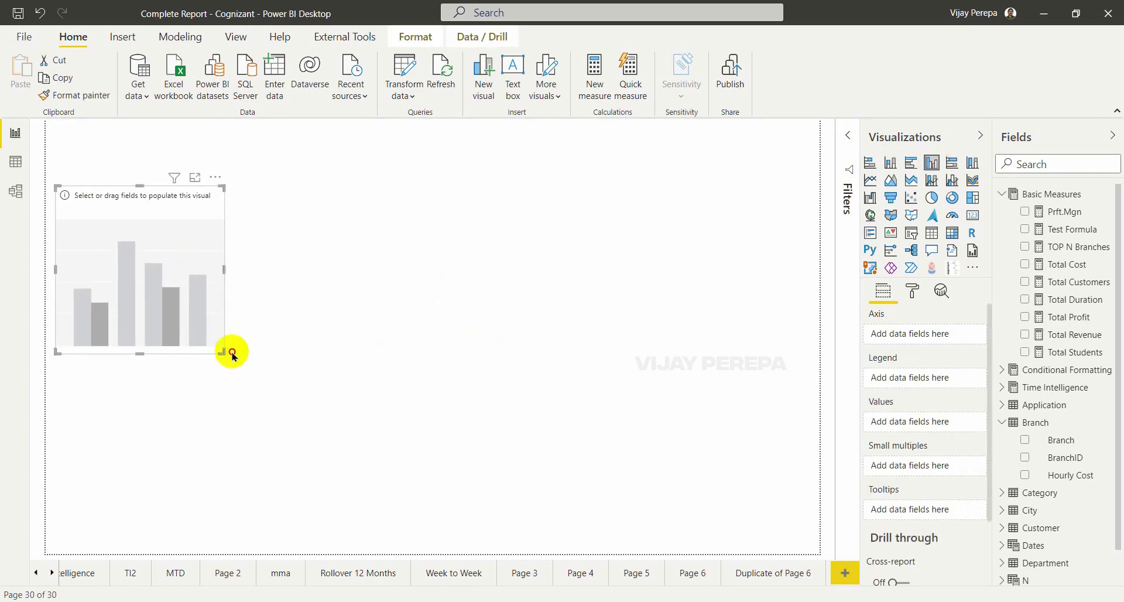
left_click_drag(222, 349, 835, 396)
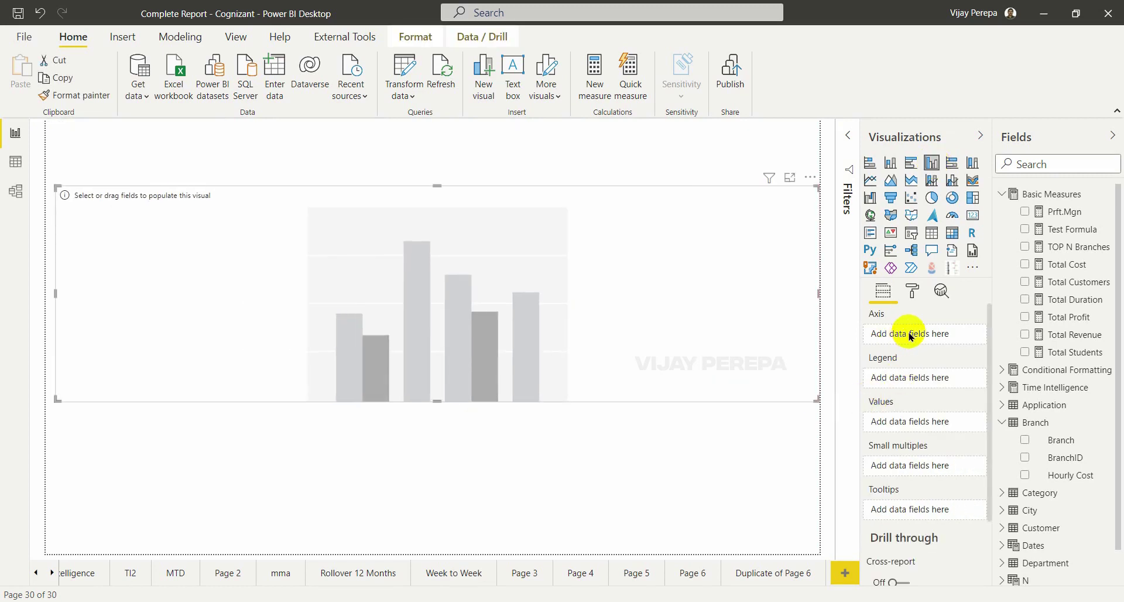
Step: Assign Branch to the chart's axis and Total Revenue to its values, and move the chart slightly down
left_click_drag(1056, 440, 923, 338)
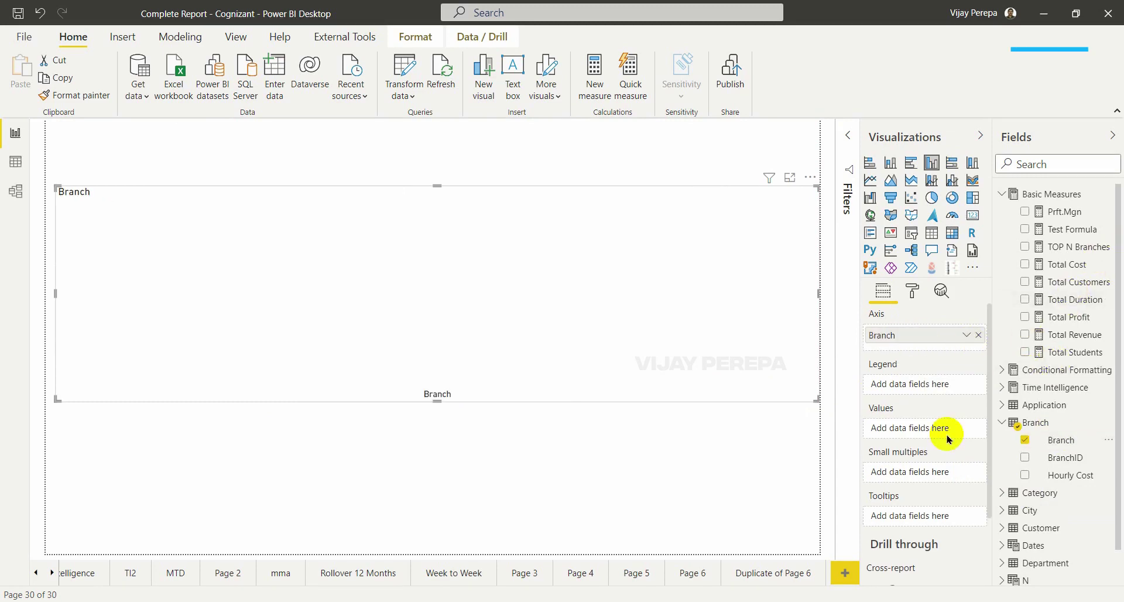
left_click_drag(1076, 335, 923, 431)
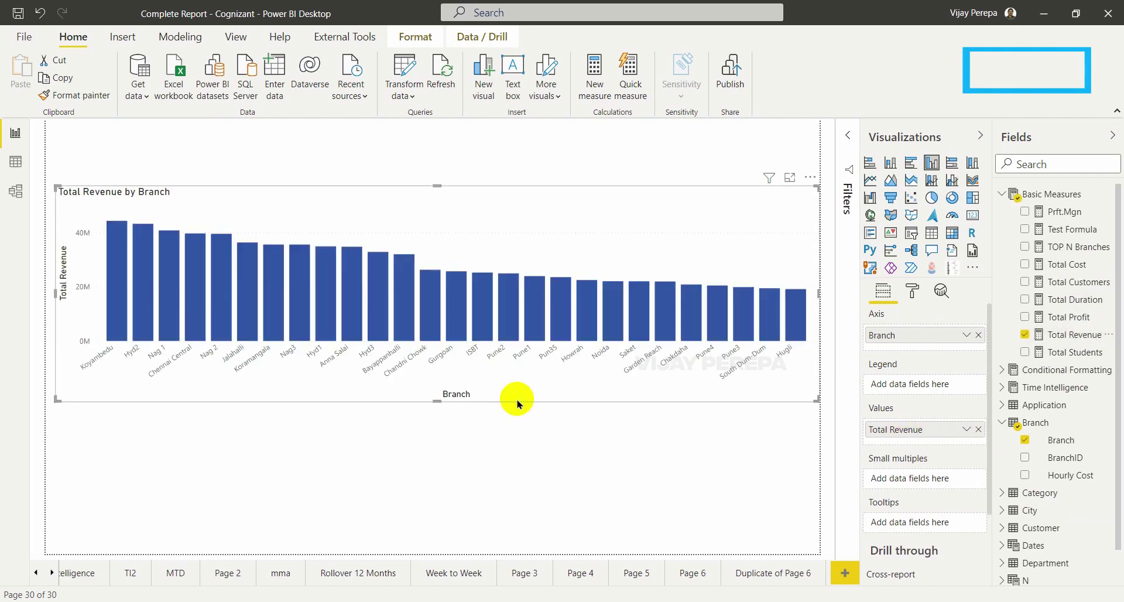
left_click_drag(520, 390, 515, 409)
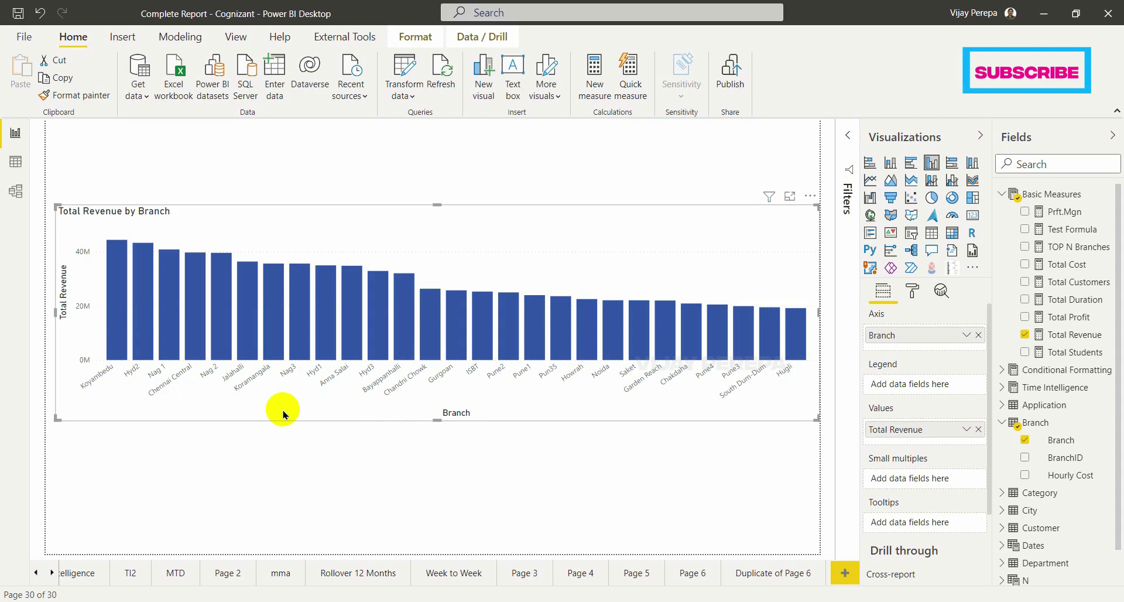
left_click(502, 182)
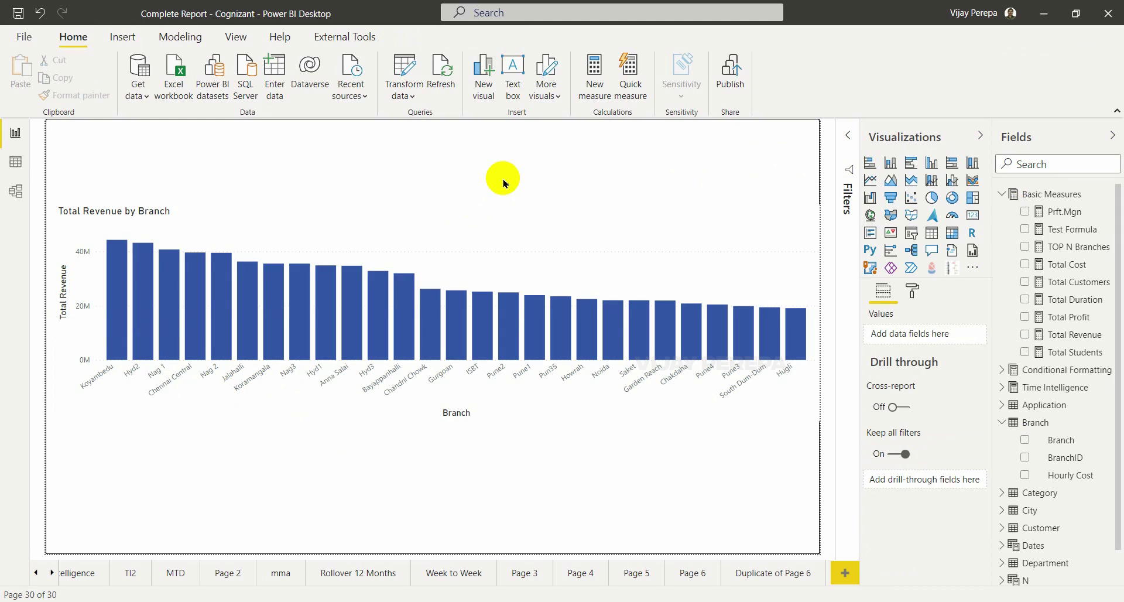
Step: Create a what-if parameter named RankNumbers as a whole number from 0 to 10, increment 1, with a slicer on the page
left_click(180, 36)
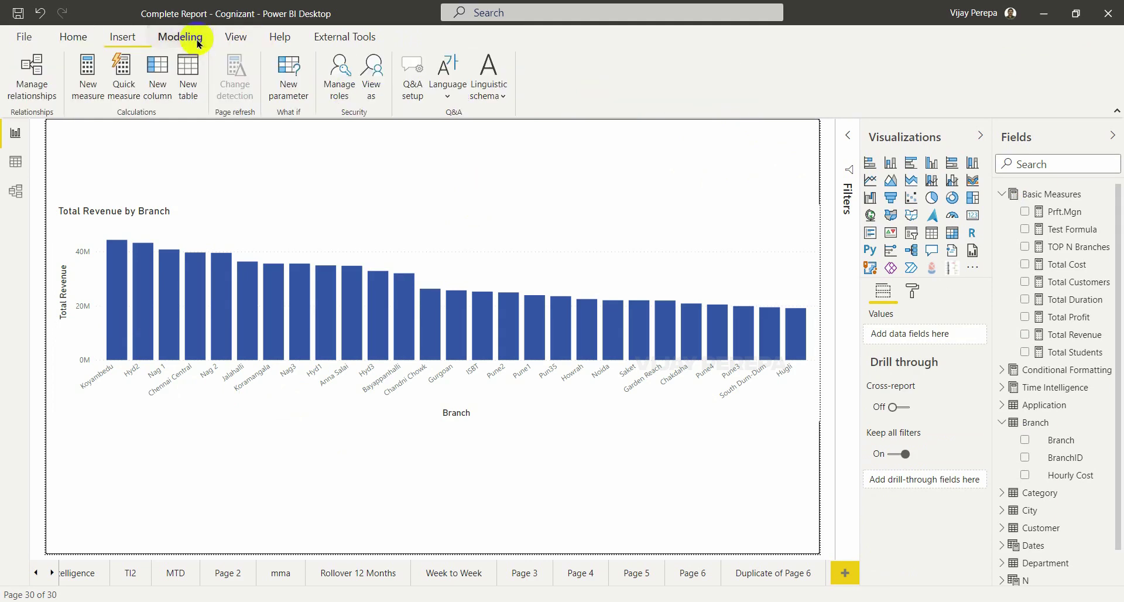
left_click(289, 87)
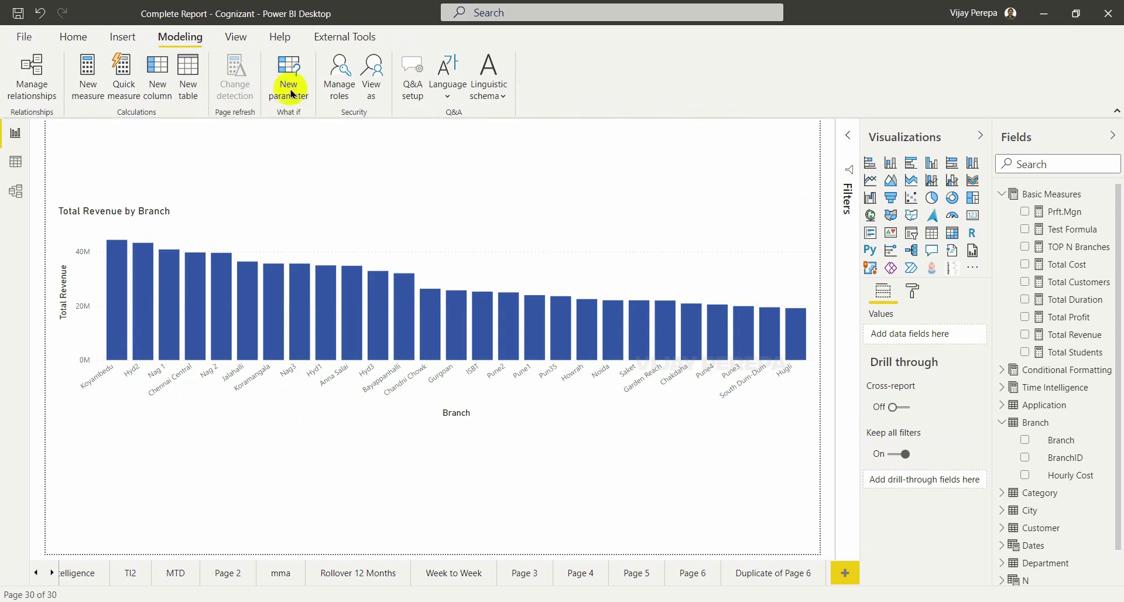
double_click(464, 212)
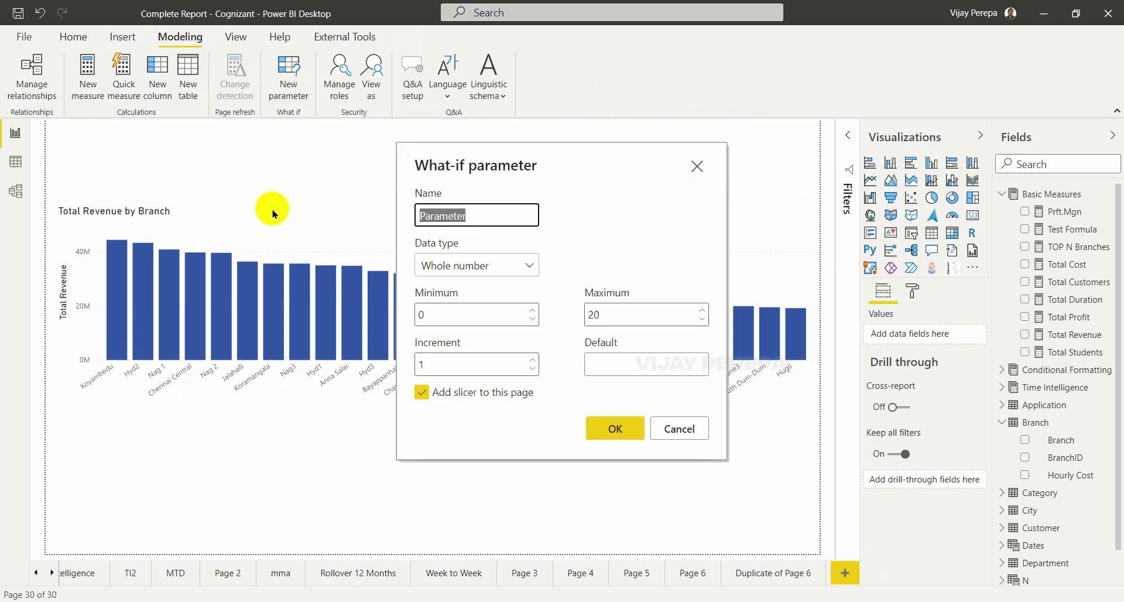
type("RankNumbers")
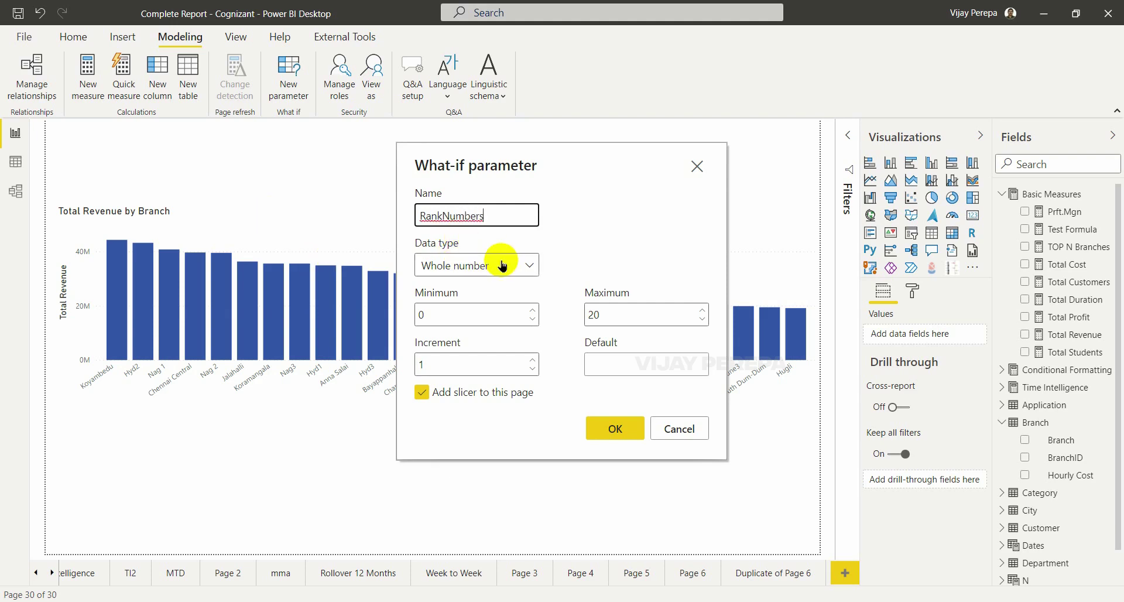
left_click(482, 313)
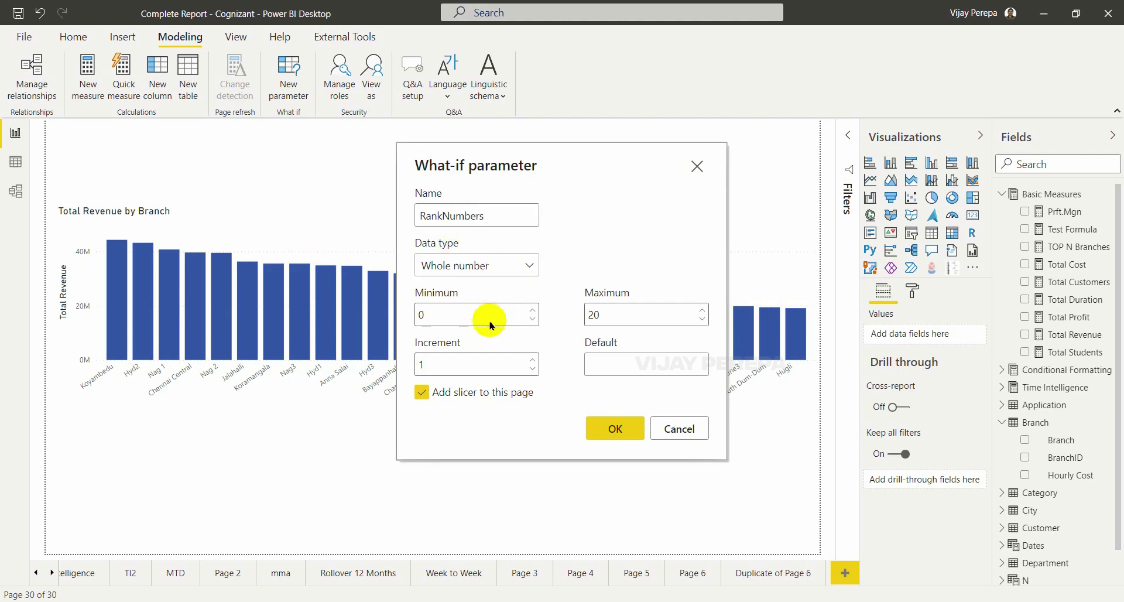
double_click(606, 314)
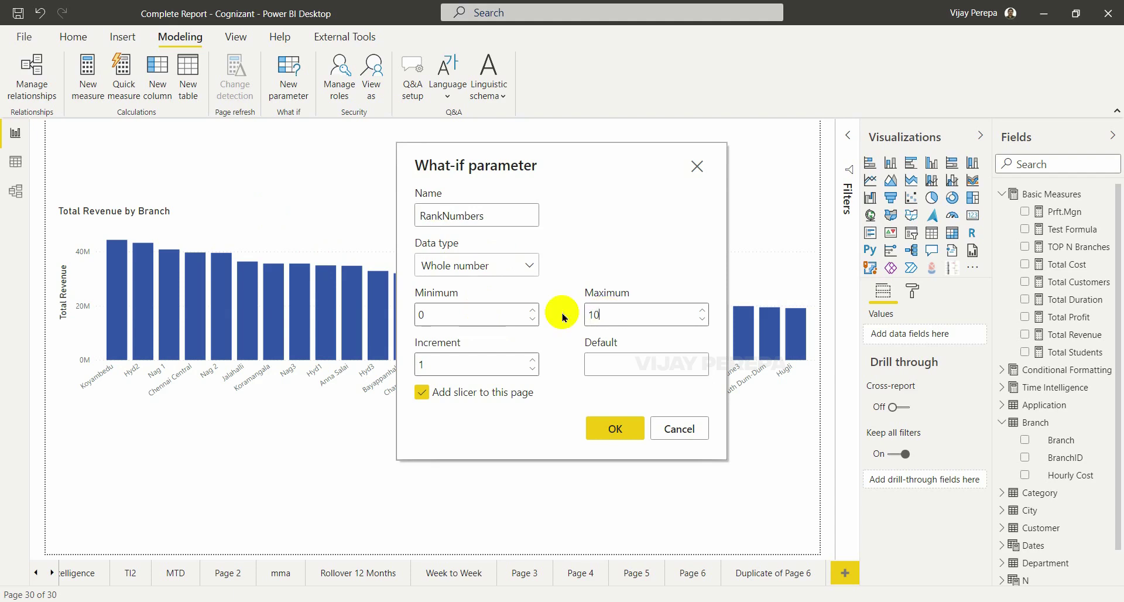
left_click(446, 365)
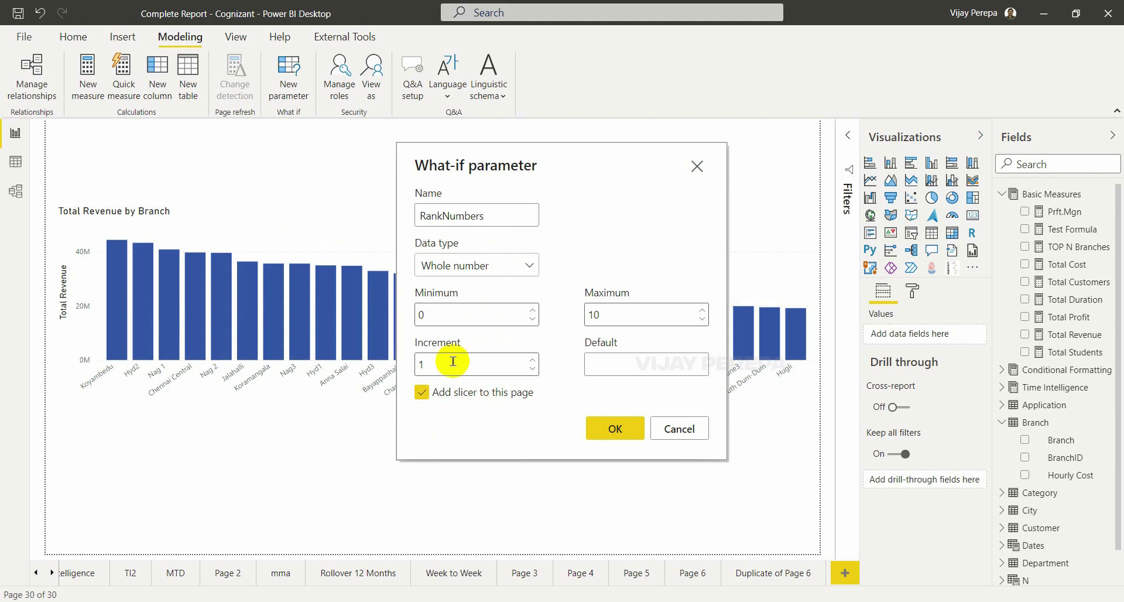
left_click(624, 312)
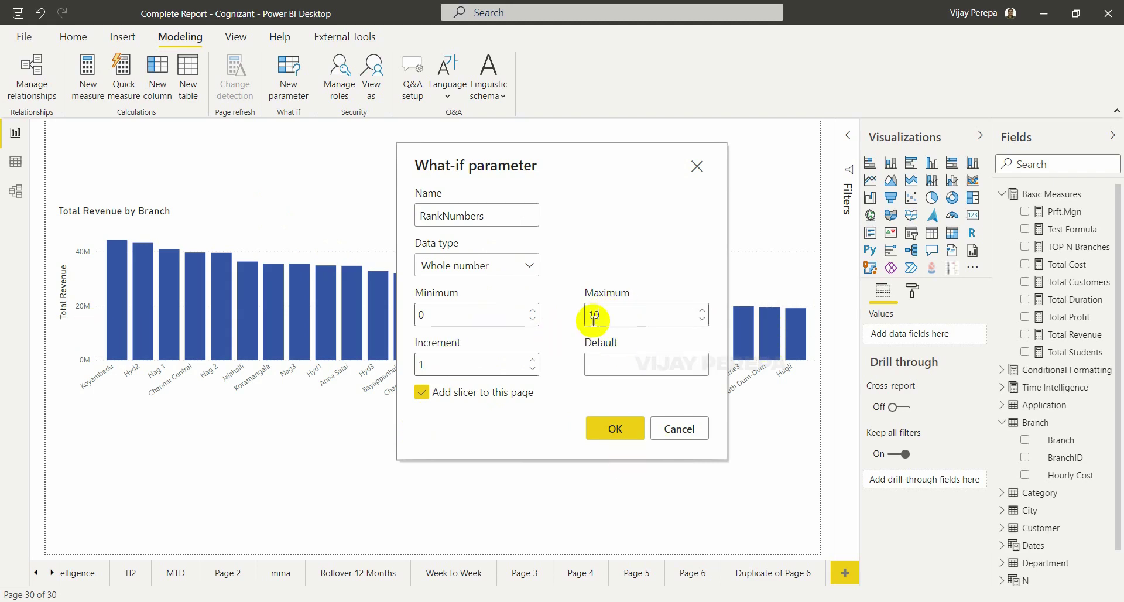
left_click(621, 437)
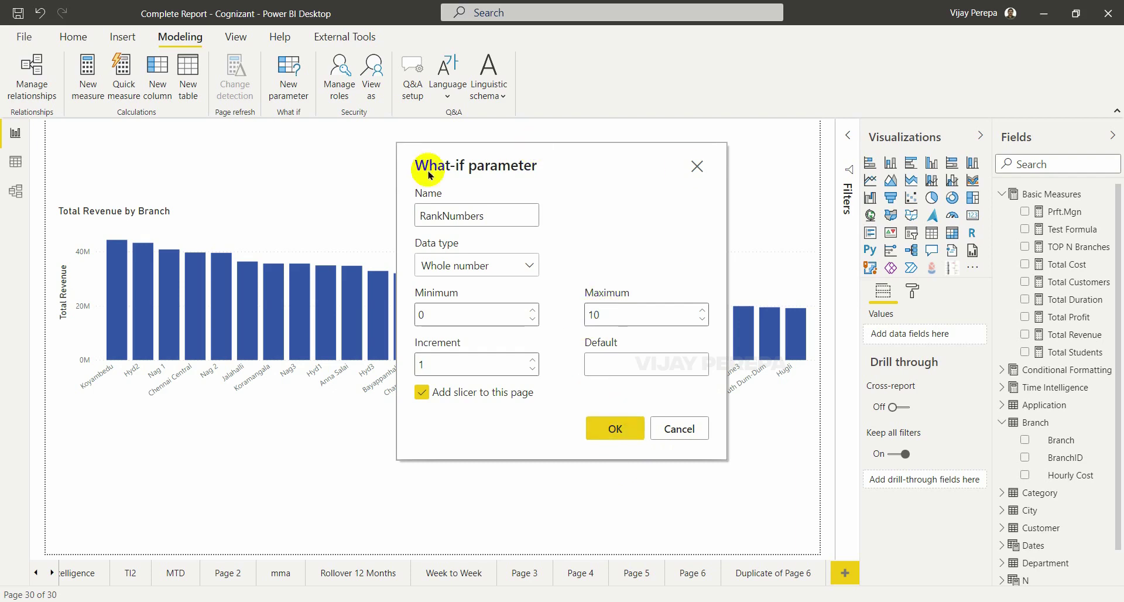
left_click(626, 436)
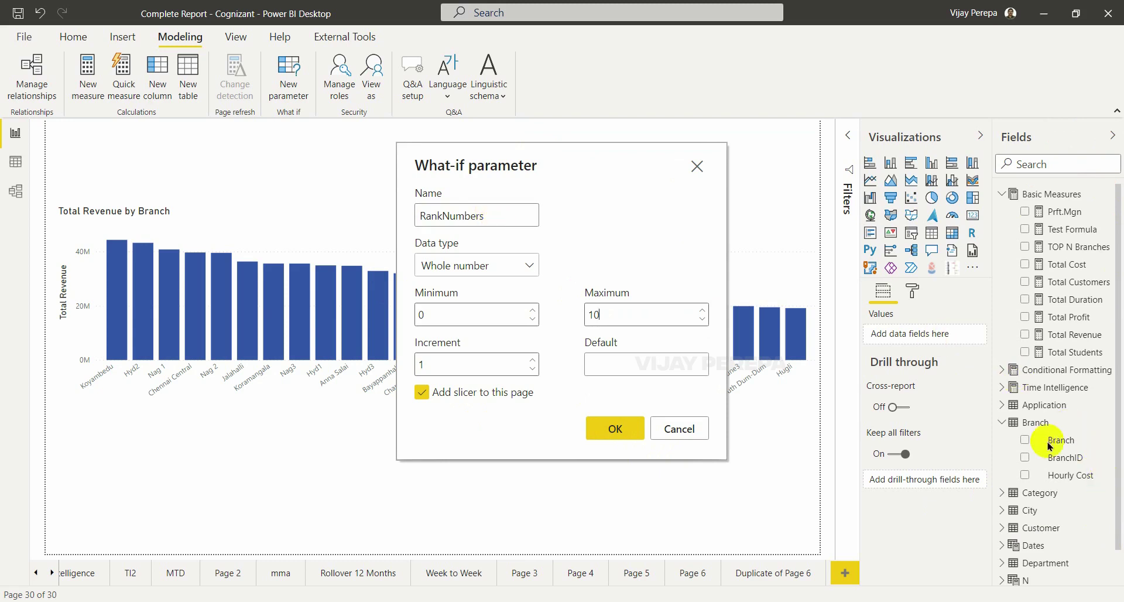
left_click(605, 436)
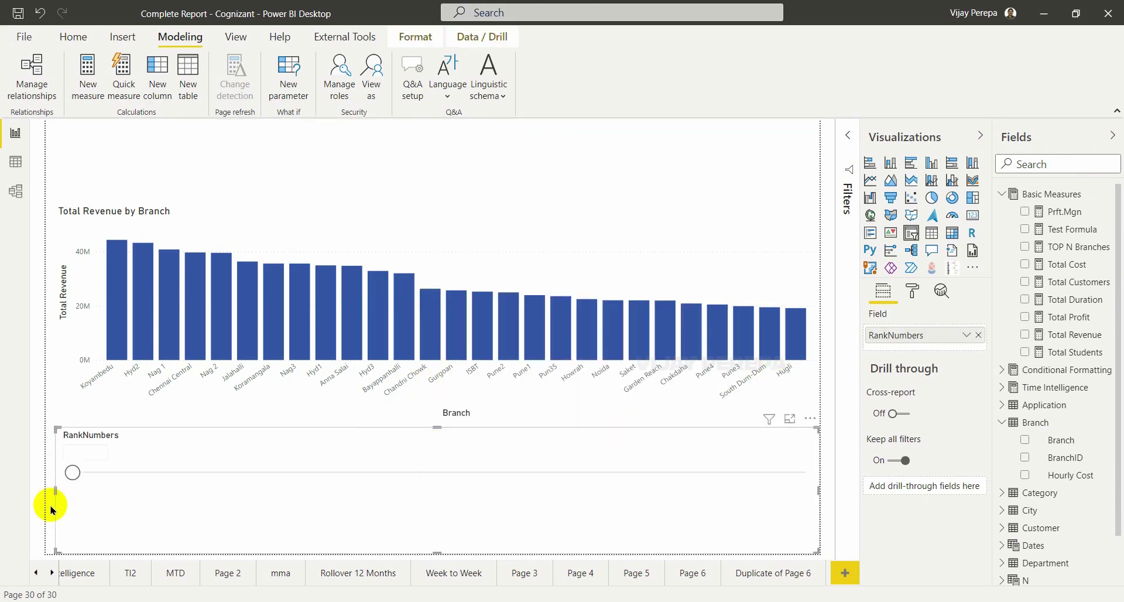
Step: Shrink the RankNumbers slicer and place it above the right end of the column chart
left_click_drag(53, 490, 639, 500)
left_click_drag(710, 509, 689, 196)
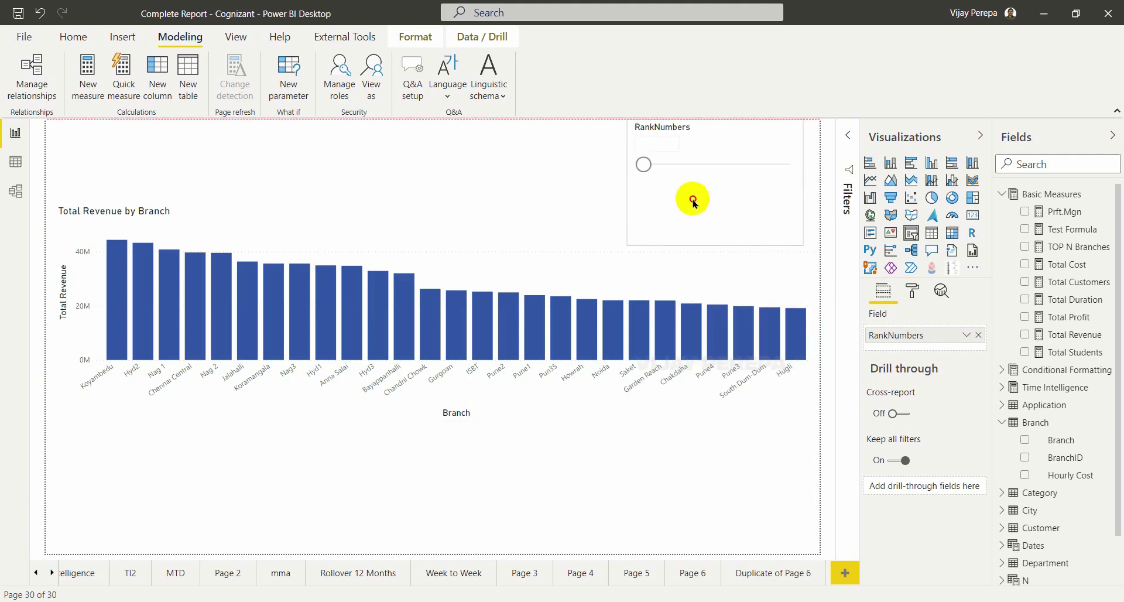
left_click_drag(715, 244, 715, 196)
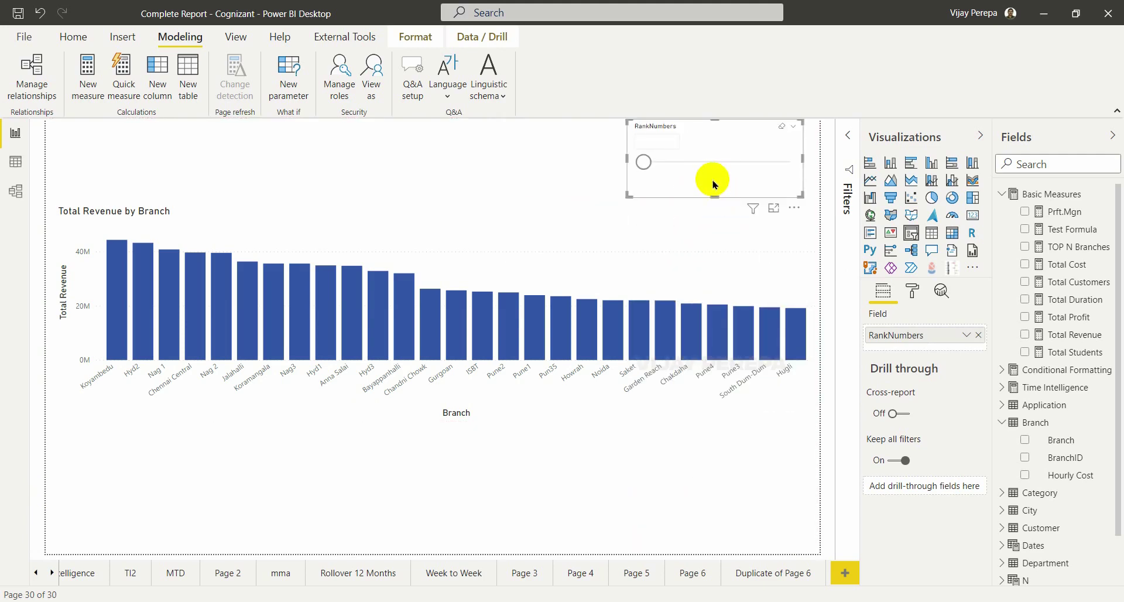
left_click_drag(627, 158, 655, 158)
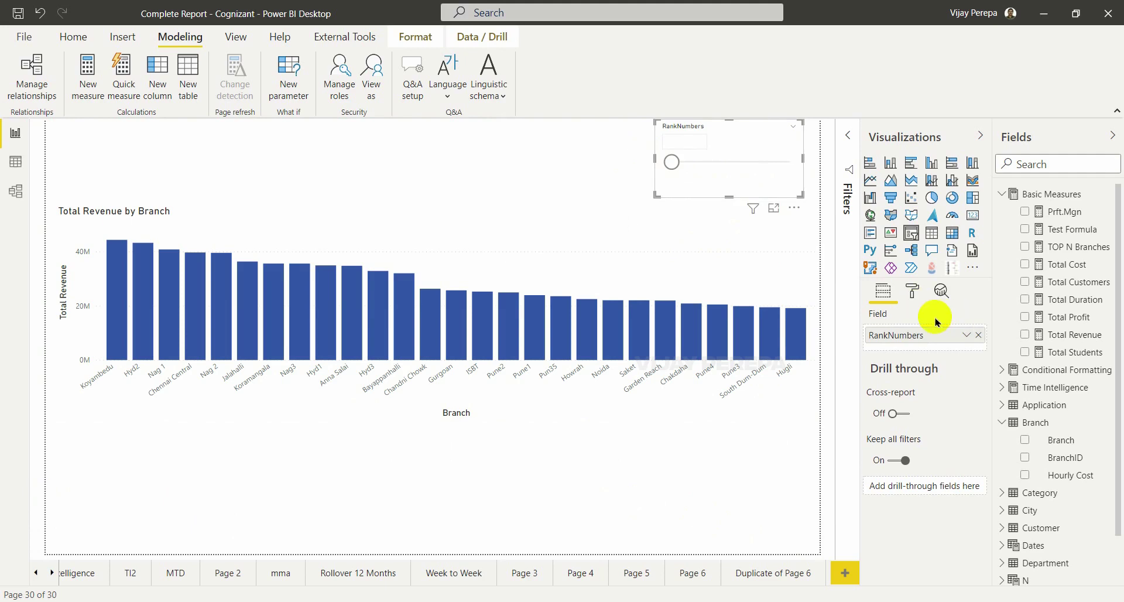
Step: Set the RankNumbers slicer's numeric input text size to 20 pt and its value to 0
left_click(912, 289)
left_click(896, 400)
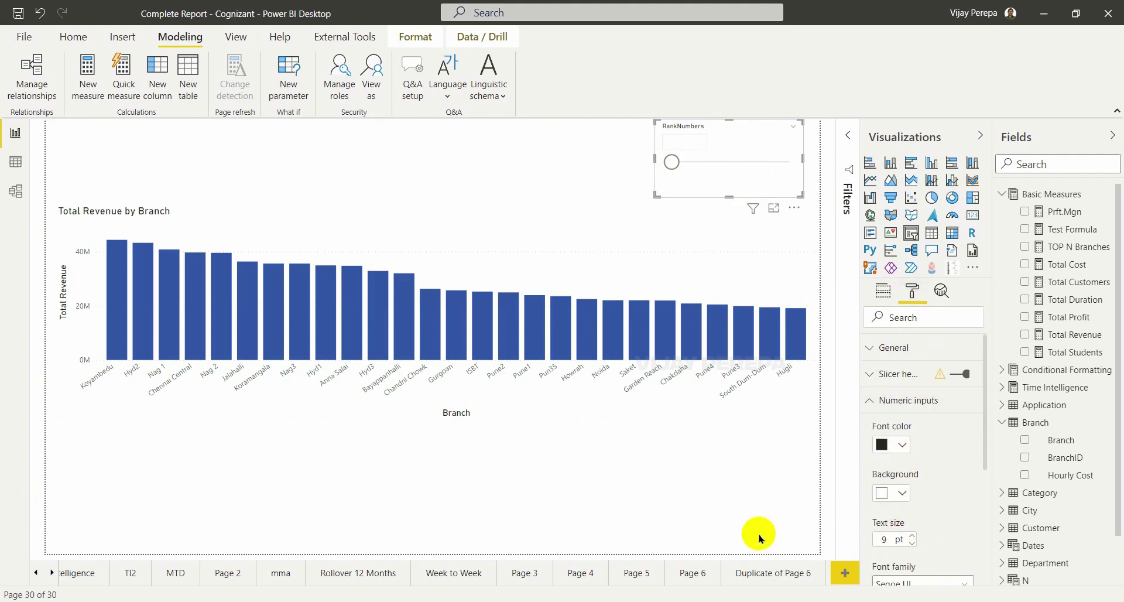
left_click(885, 538)
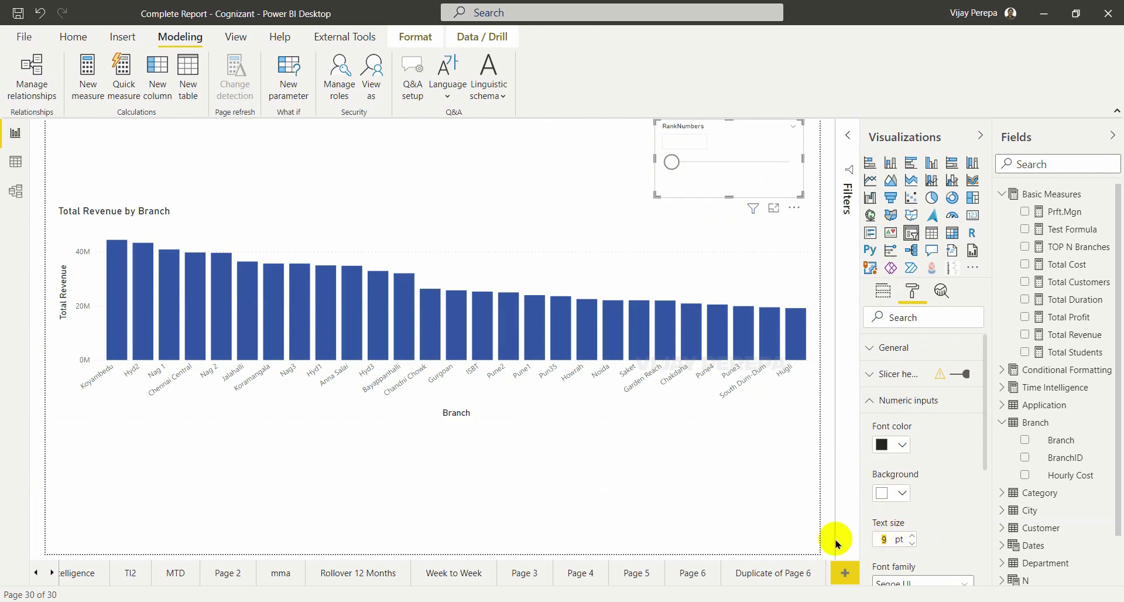
type("20")
left_click(677, 182)
left_click_drag(677, 182, 647, 180)
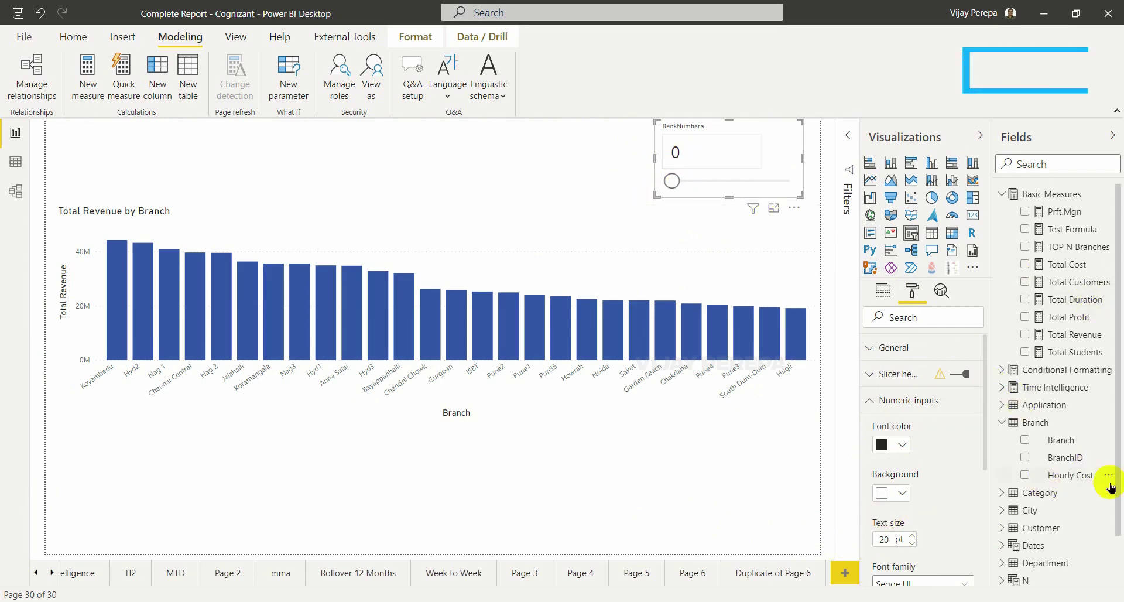
Step: Collapse the tables in the field list, expand RankNumbers and open the formula of its RankNumbers column
left_click(1112, 136)
left_click(1115, 135)
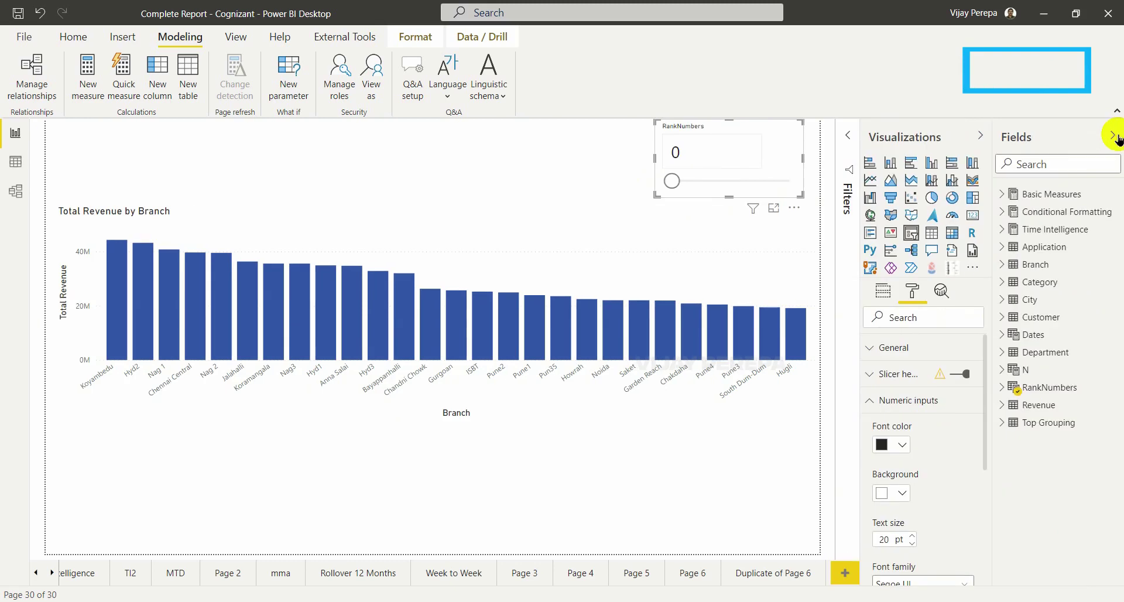
left_click(1002, 387)
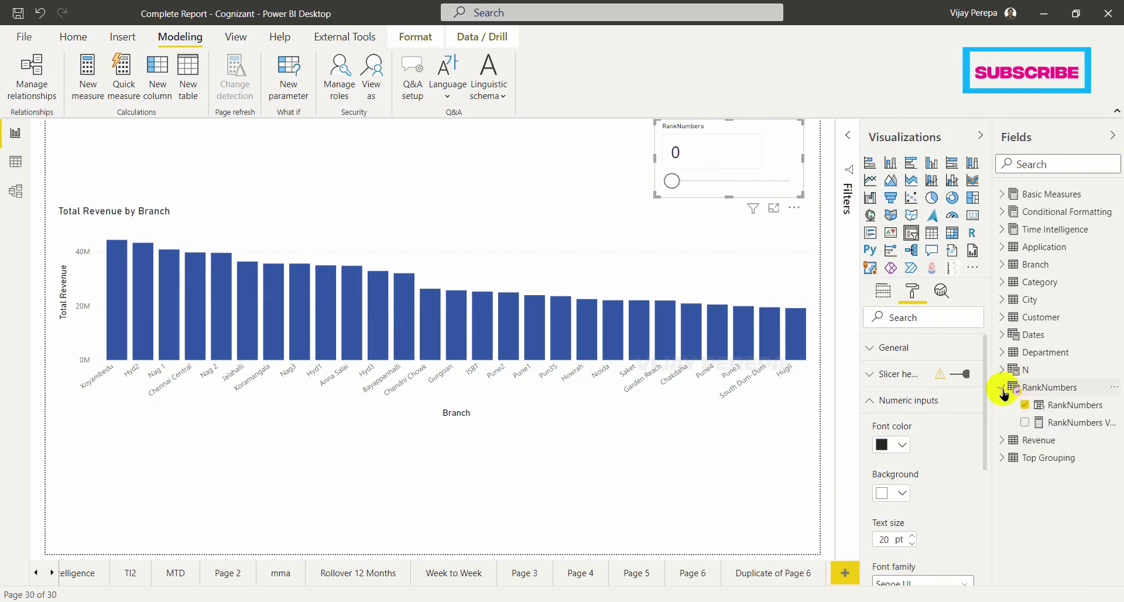
left_click(1075, 406)
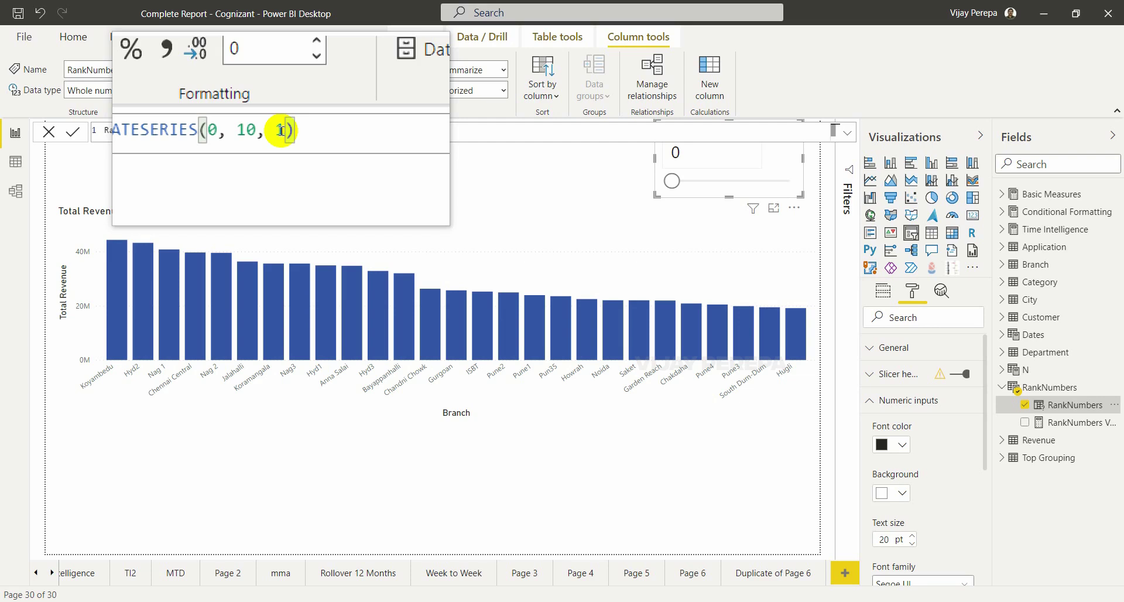
key("super+Escape")
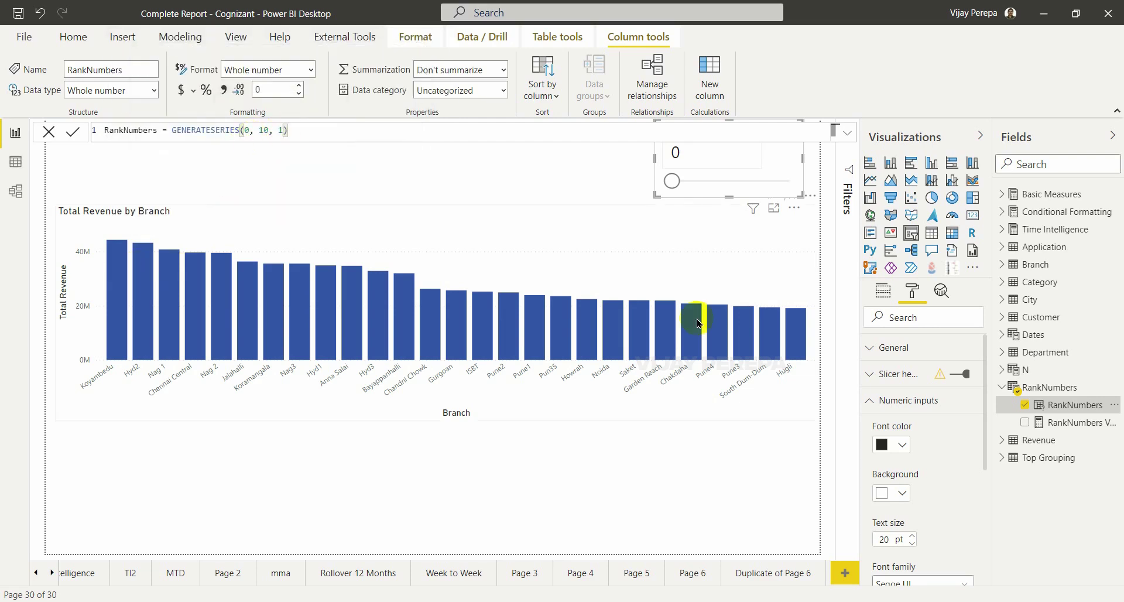
Step: Replace the end value 10 in the RankNumbers GENERATESERIES formula with DISTINCTCOUNT(Branch[Branch])
left_click(269, 130)
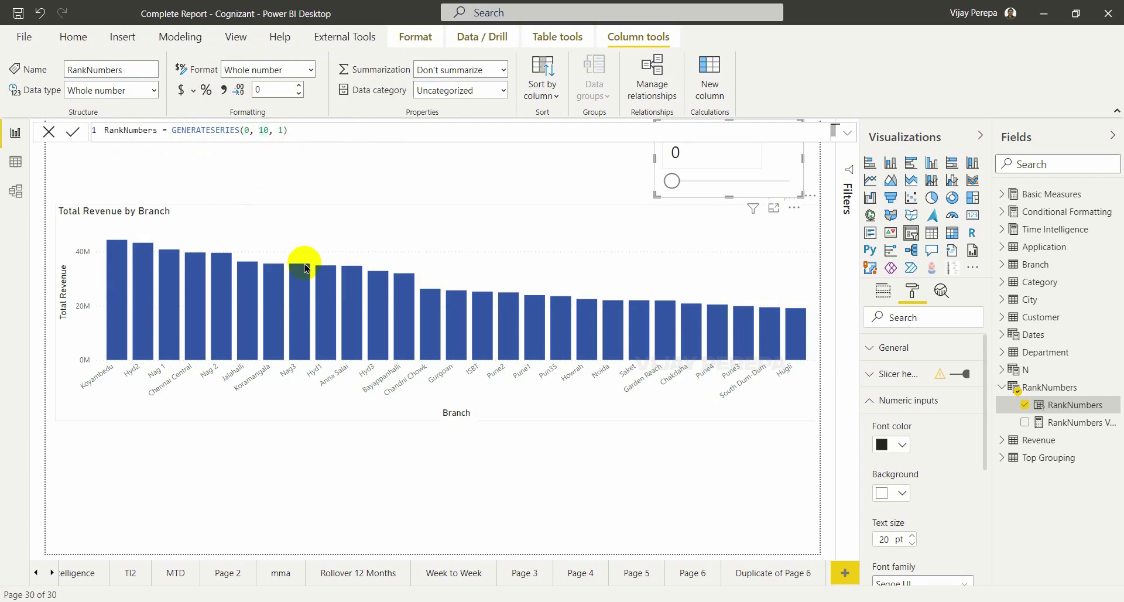
key("super+plus")
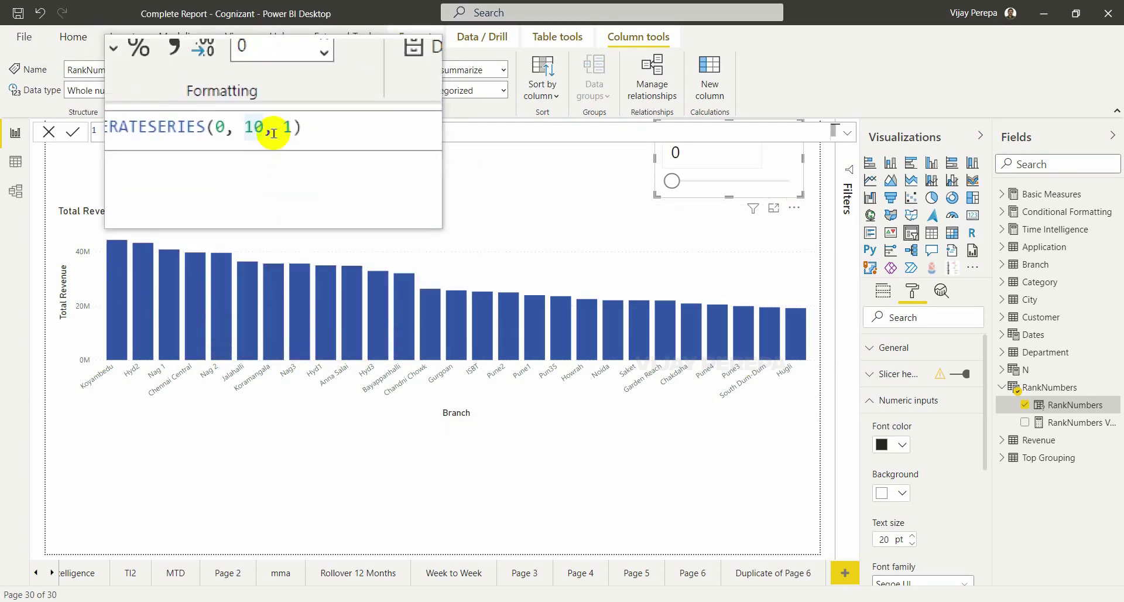
key("BackSpace")
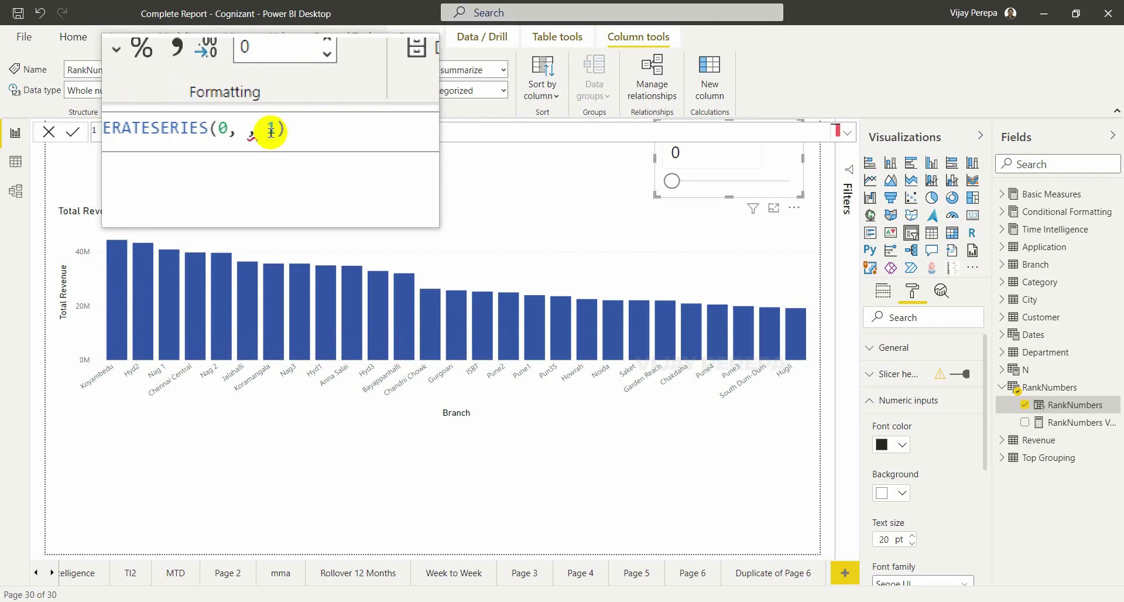
type("dist")
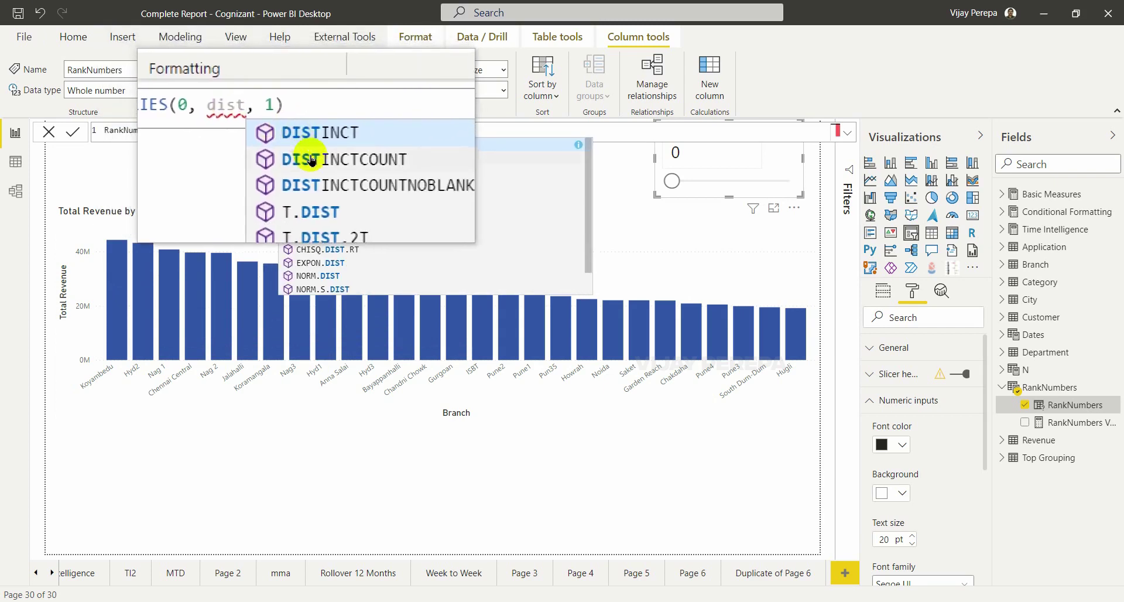
left_click(303, 153)
type("br")
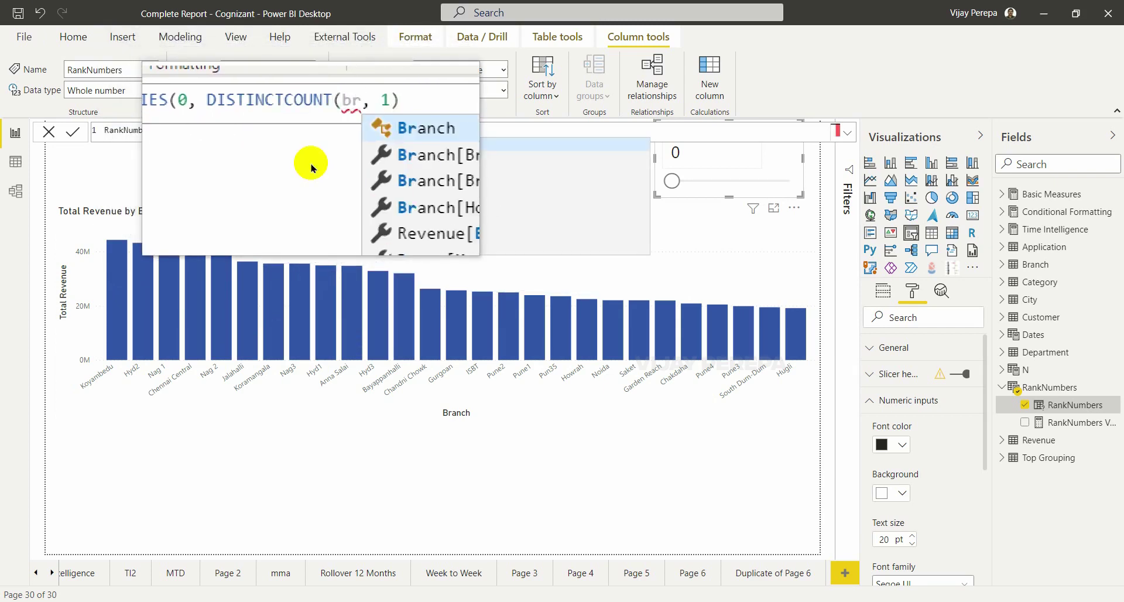
left_click(366, 163)
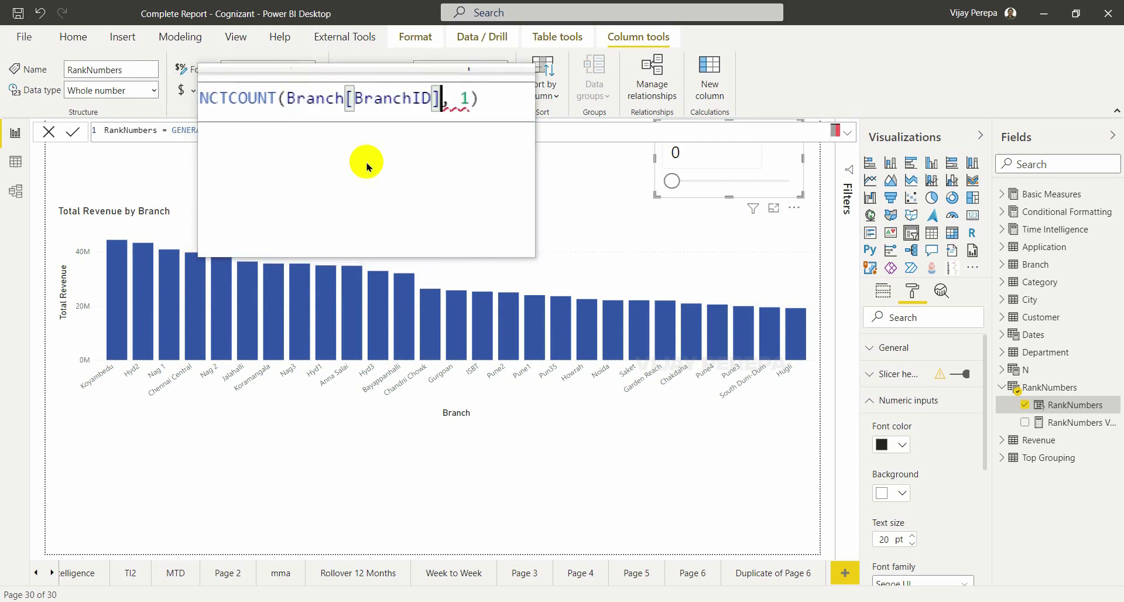
key("BackSpace")
key("BackSpace")
key("BackSpace")
type("])")
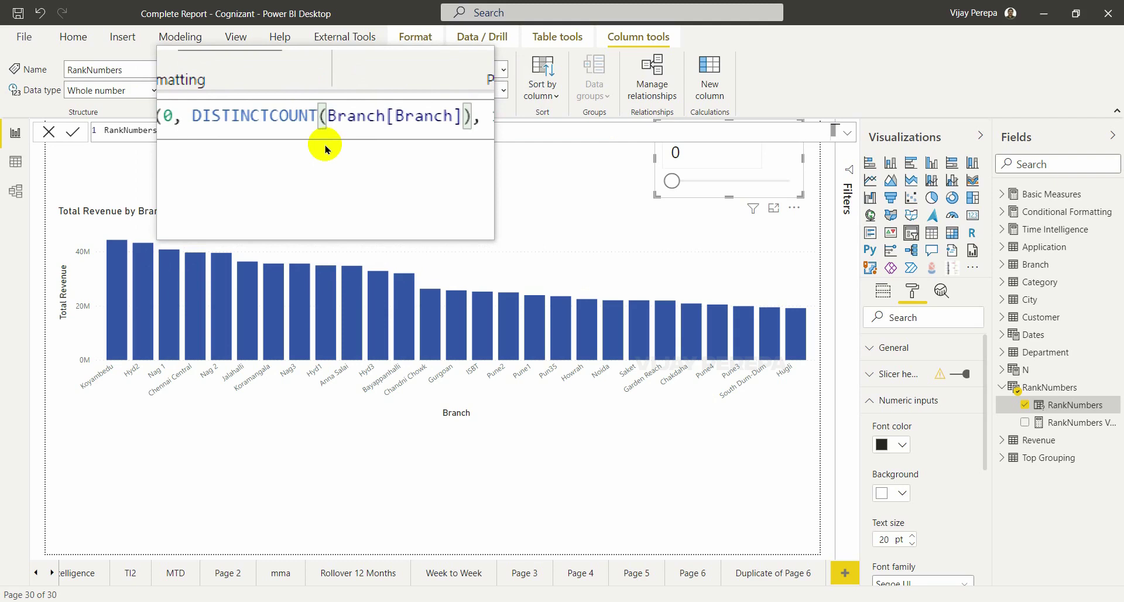
Step: Replace the series' end value with COUNTROWS(Branch), keeping start 0 and increment 1, and apply the RankNumbers formula
key("BackSpace")
key("BackSpace")
key("BackSpace")
key("BackSpace")
key("BackSpace")
key("BackSpace")
key("BackSpace")
key("BackSpace")
key("BackSpace")
key("BackSpace")
key("BackSpace")
key("BackSpace")
key("BackSpace")
key("BackSpace")
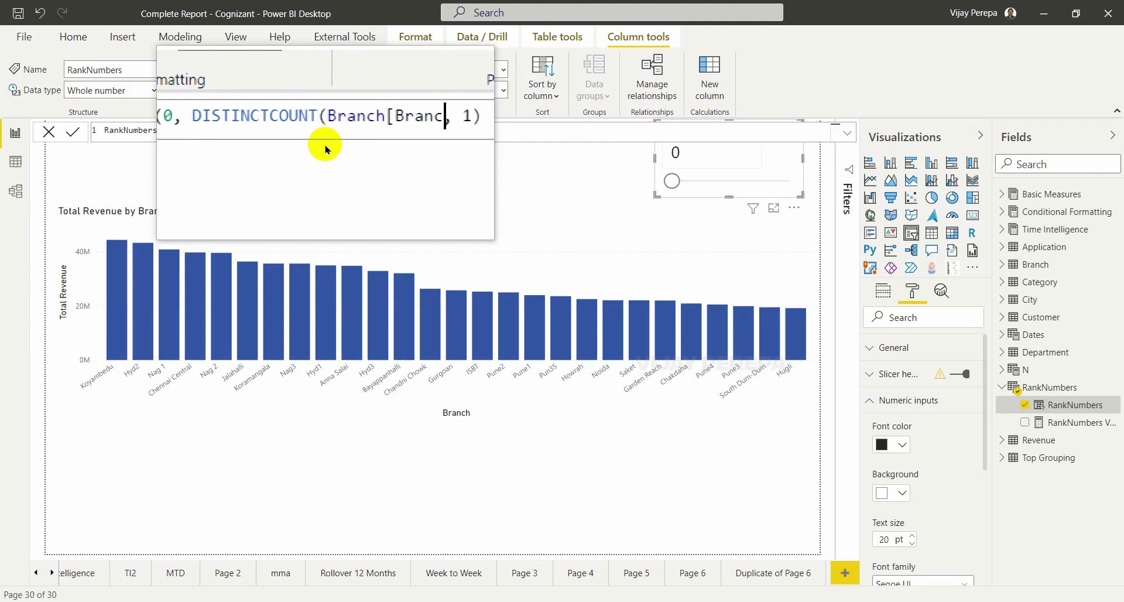
key("BackSpace")
key("BackSpace")
key("BackSpace")
key("BackSpace")
key("BackSpace")
key("BackSpace")
key("BackSpace")
key("BackSpace")
key("BackSpace")
key("BackSpace")
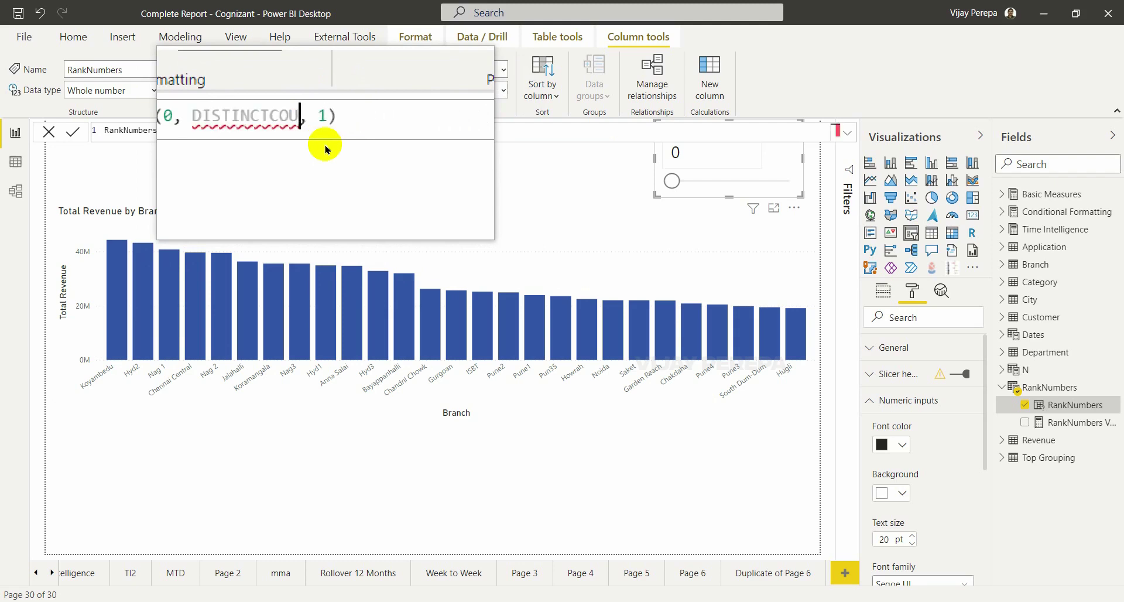
key("BackSpace")
key("BackSpace")
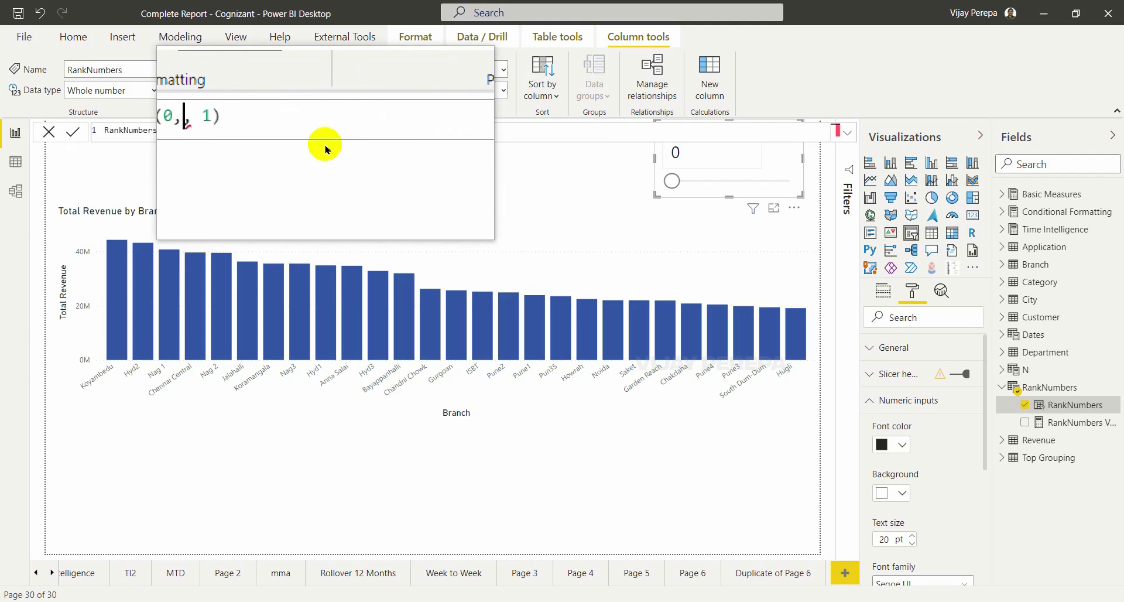
type("count")
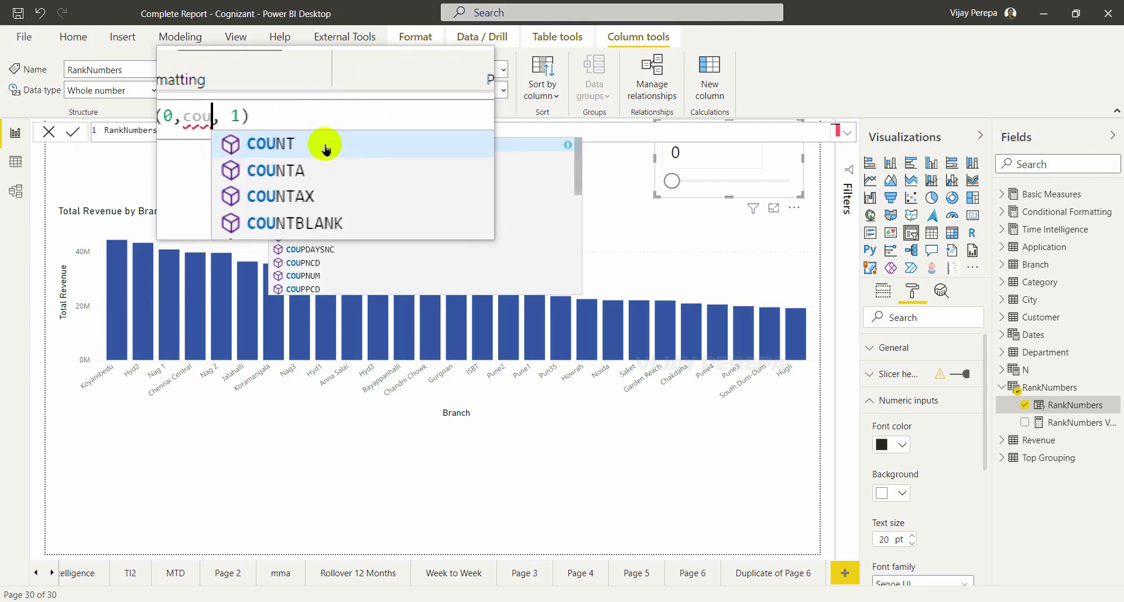
type("r")
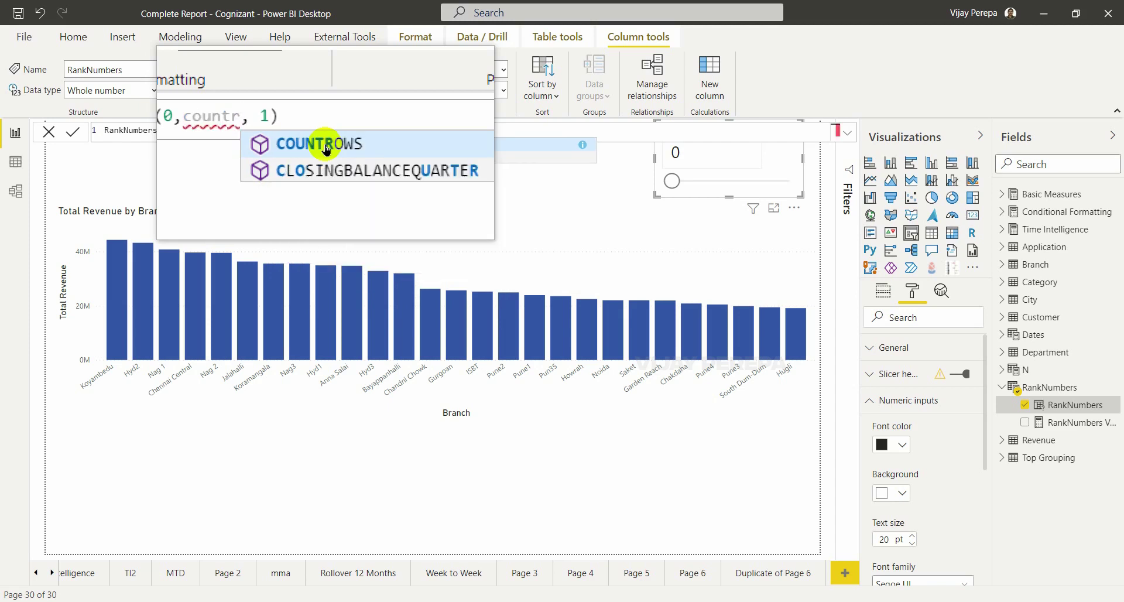
key("Tab")
type("br")
key("Tab")
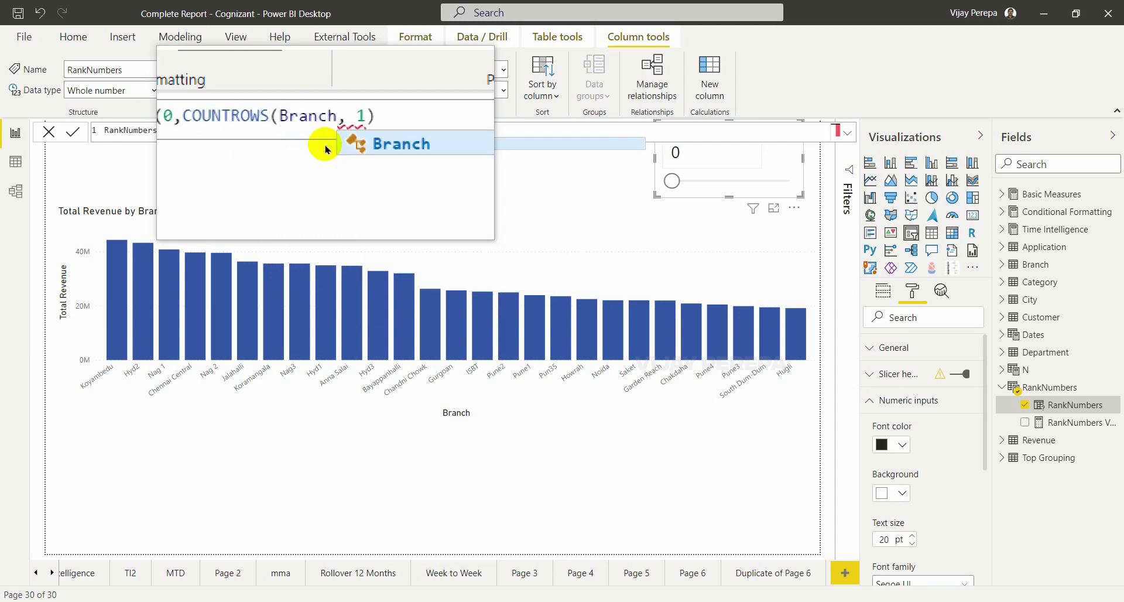
type(")")
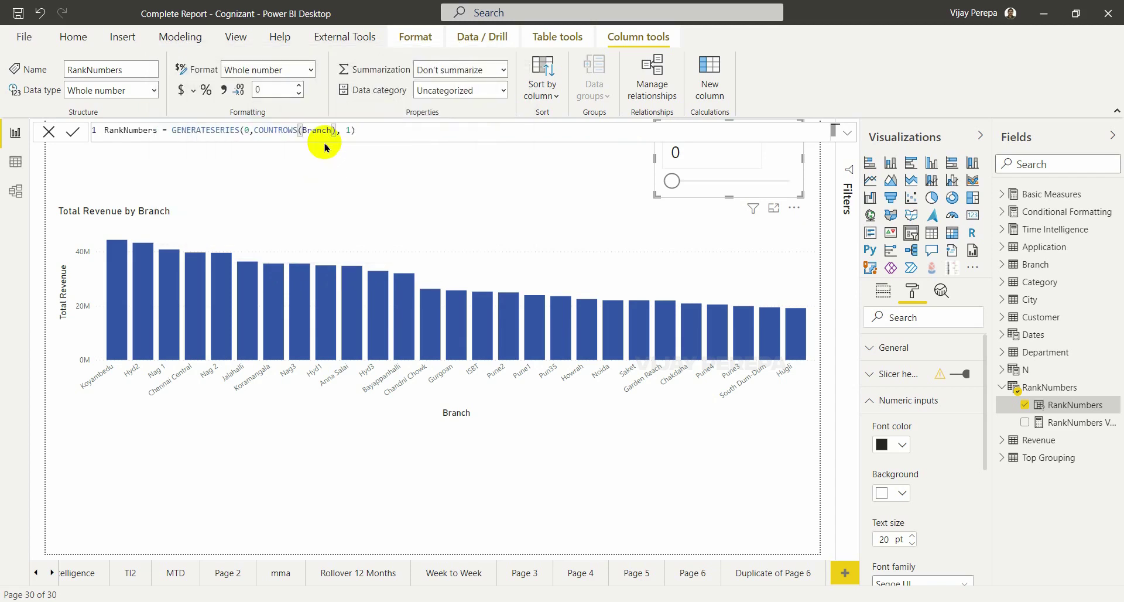
left_click(387, 134)
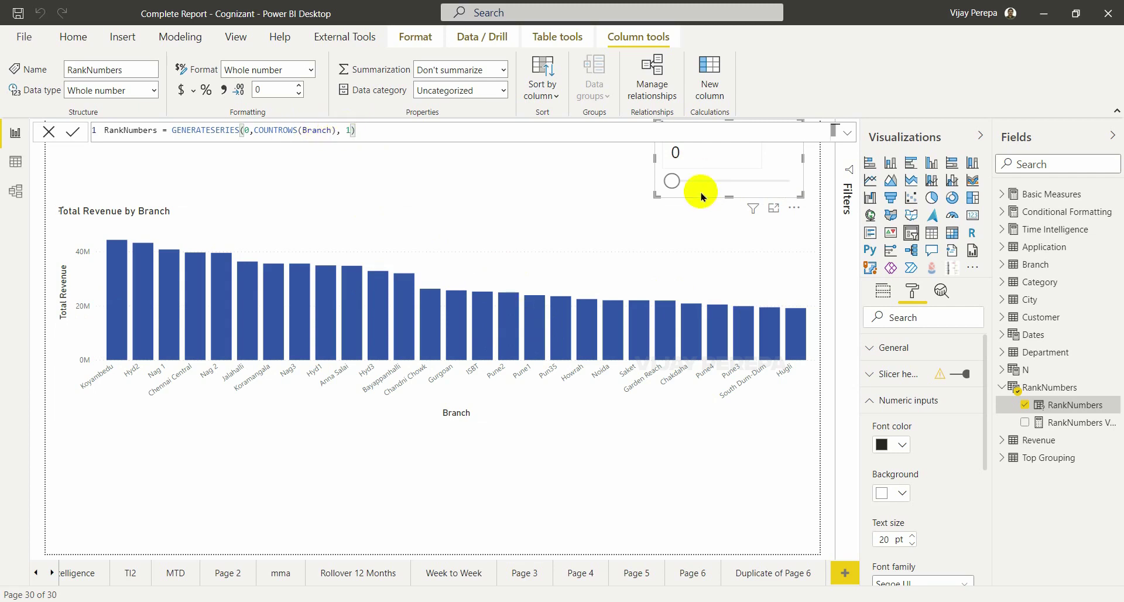
Step: Set the RankNumbers slicer to its maximum value, 28, and leave the slicer selected
left_click(673, 188)
left_click_drag(673, 186, 792, 181)
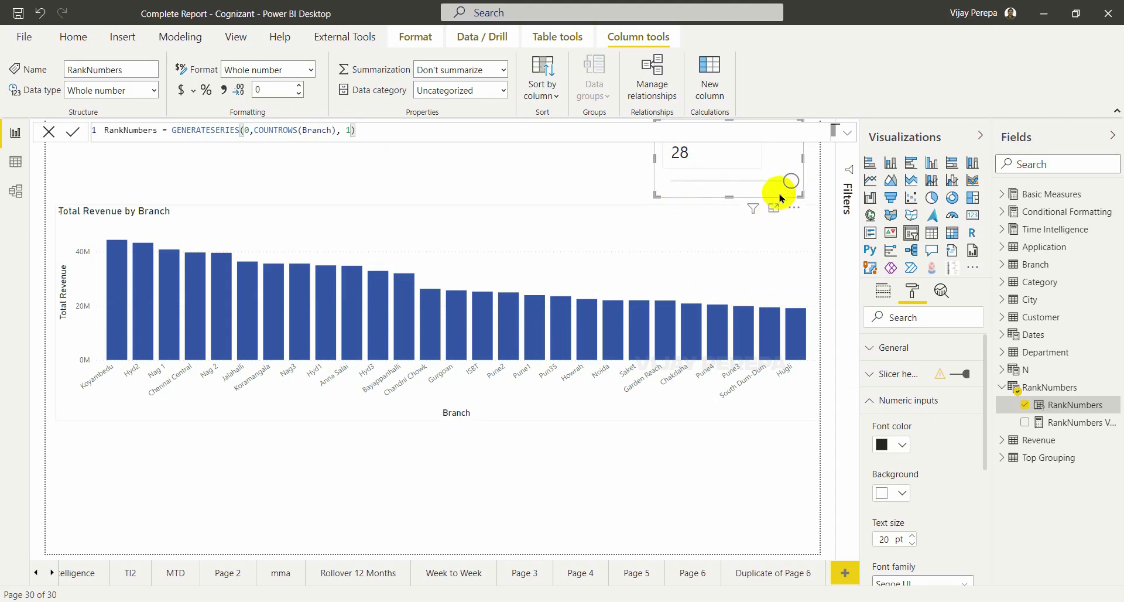
left_click(557, 243)
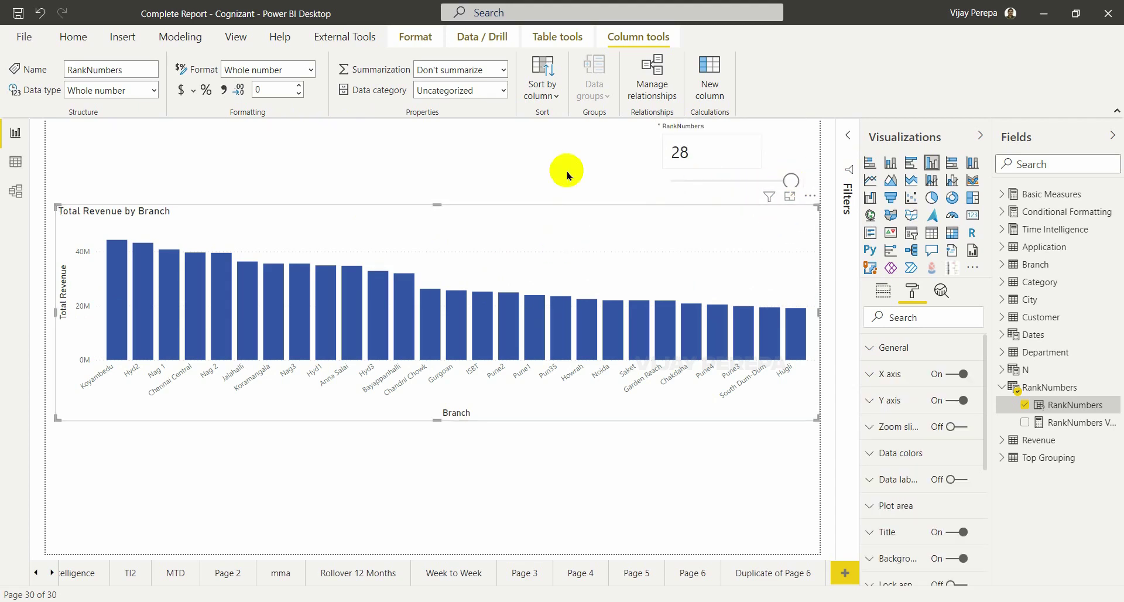
left_click(761, 130)
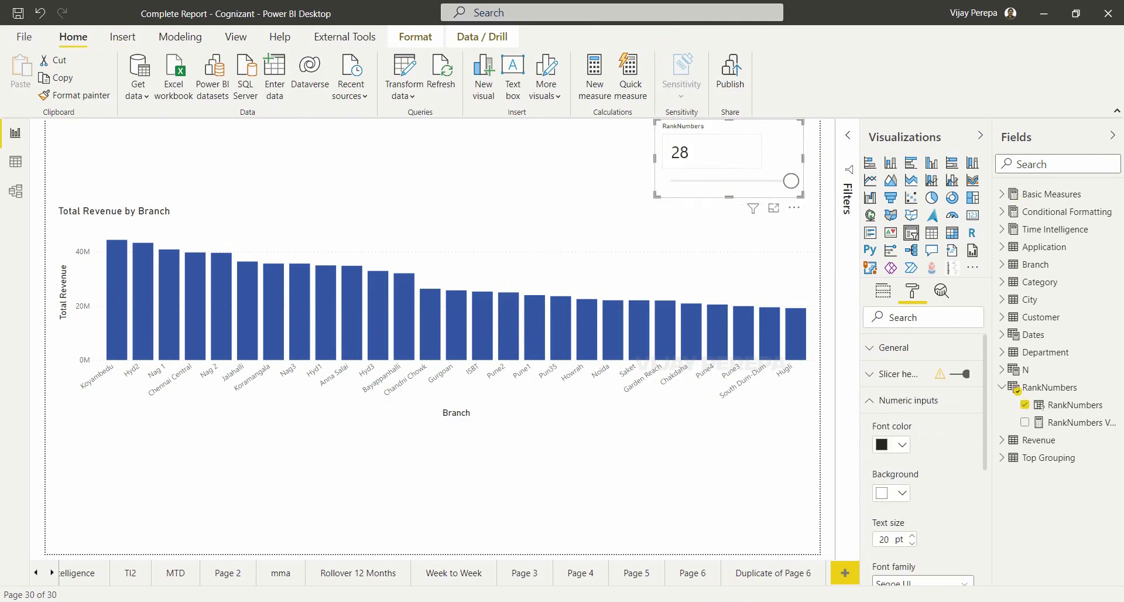
Step: Create a measure named "Color for bar" in the Conditional Formatting table and start a second formula line
left_click(1066, 211)
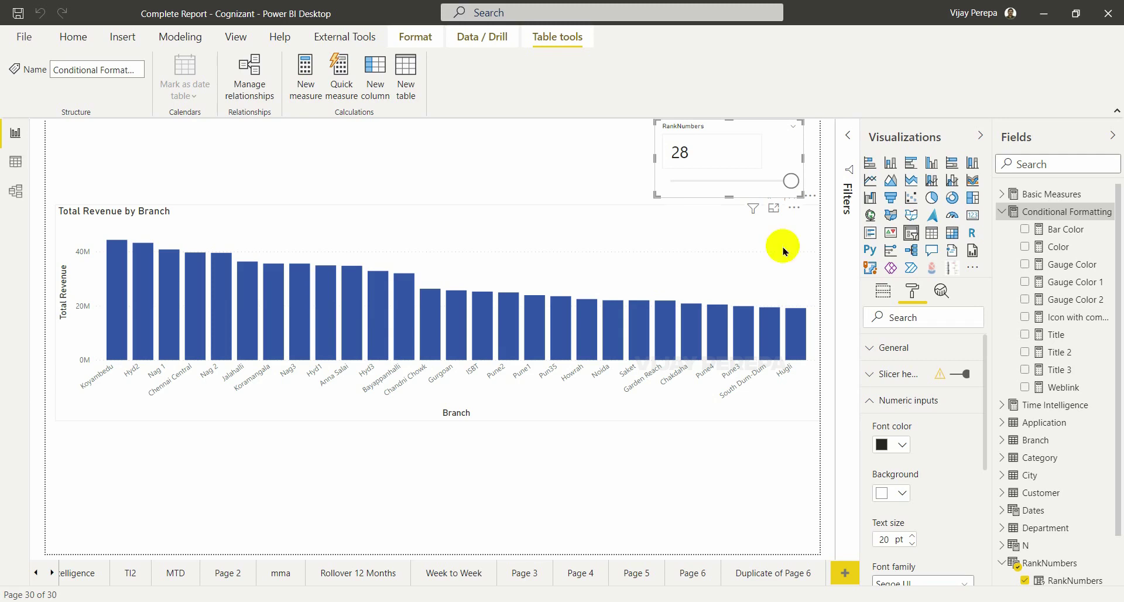
left_click(1108, 214)
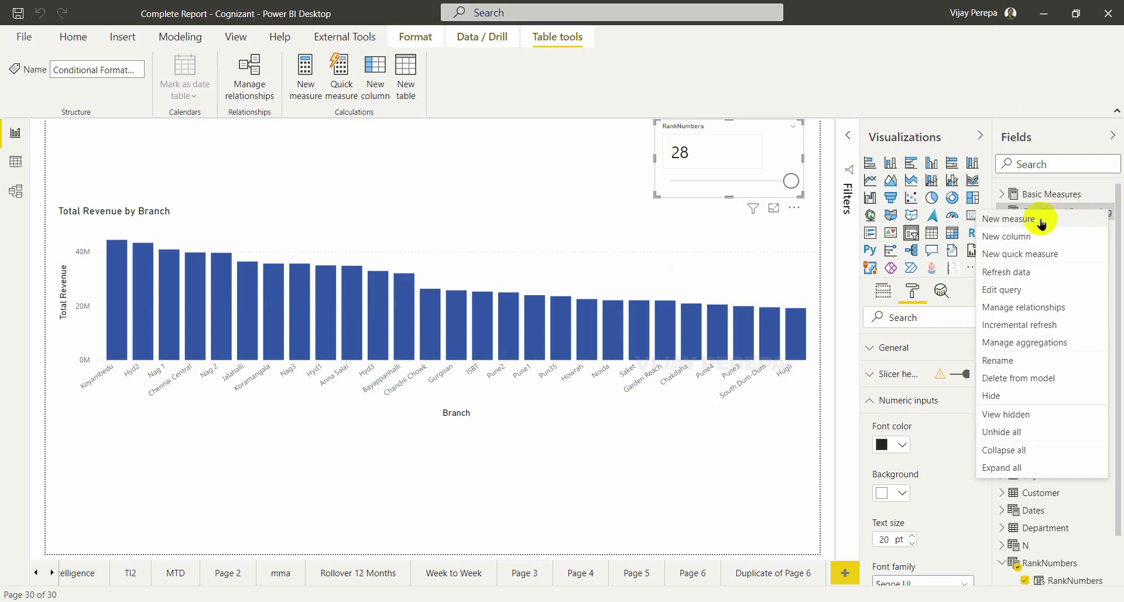
left_click(980, 219)
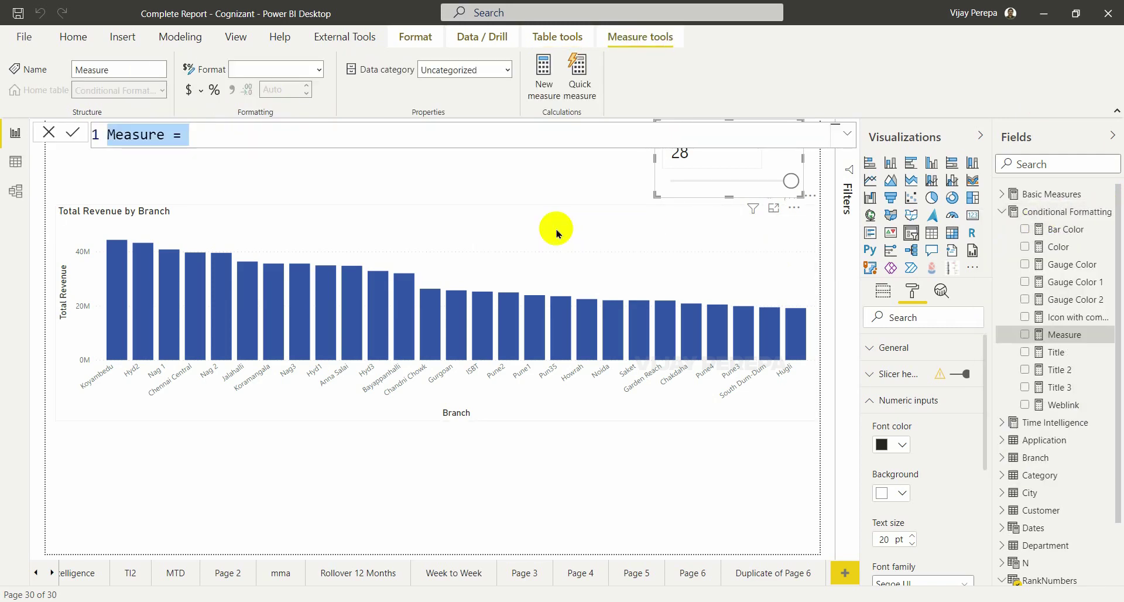
type("Color")
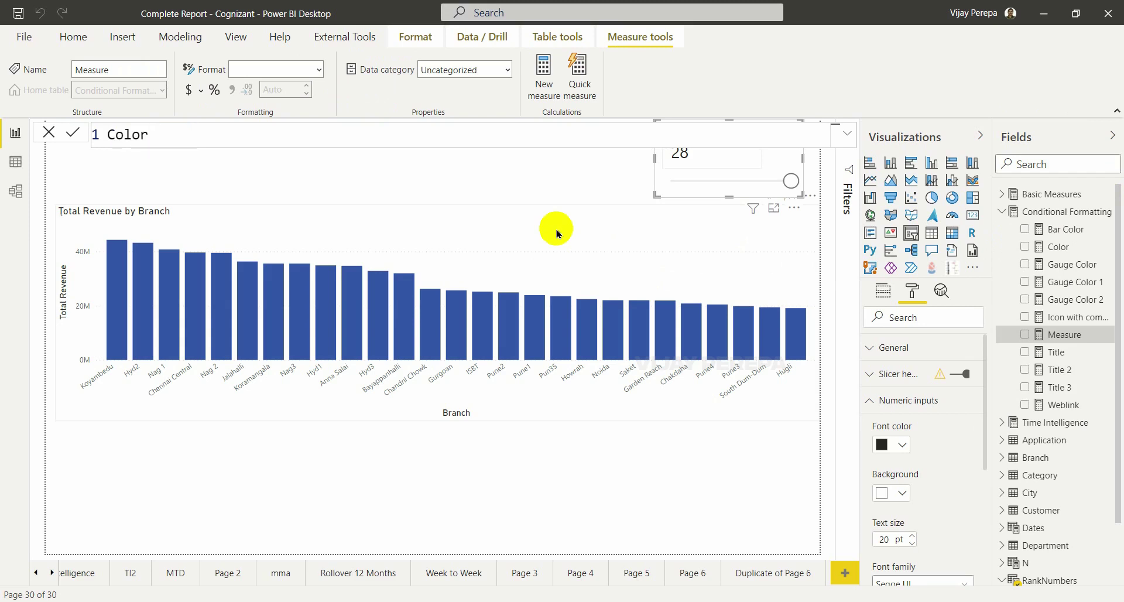
left_click(179, 131)
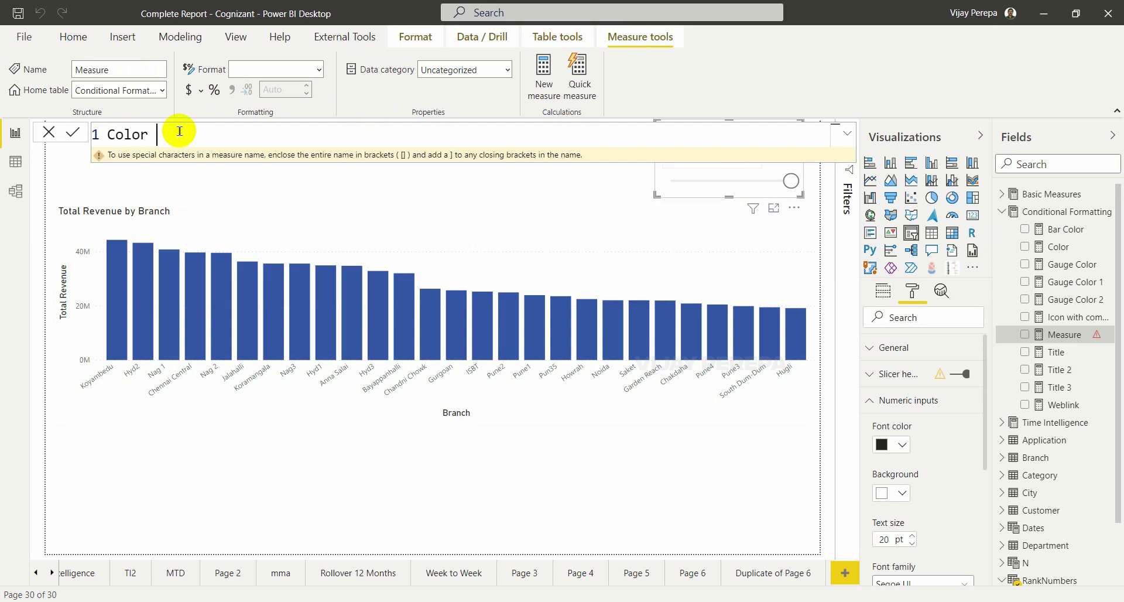
type("or for bar =")
key("shift+Return")
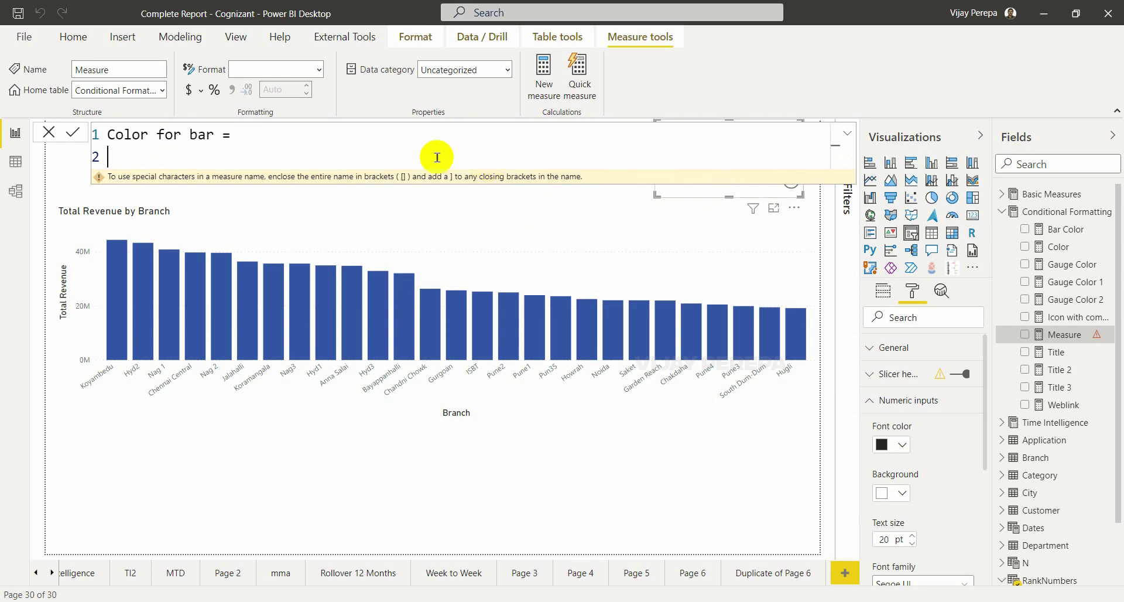
Step: Begin the measure's formula with an IF test whose first part is [RankNumbers Value]<
type("f(rank")
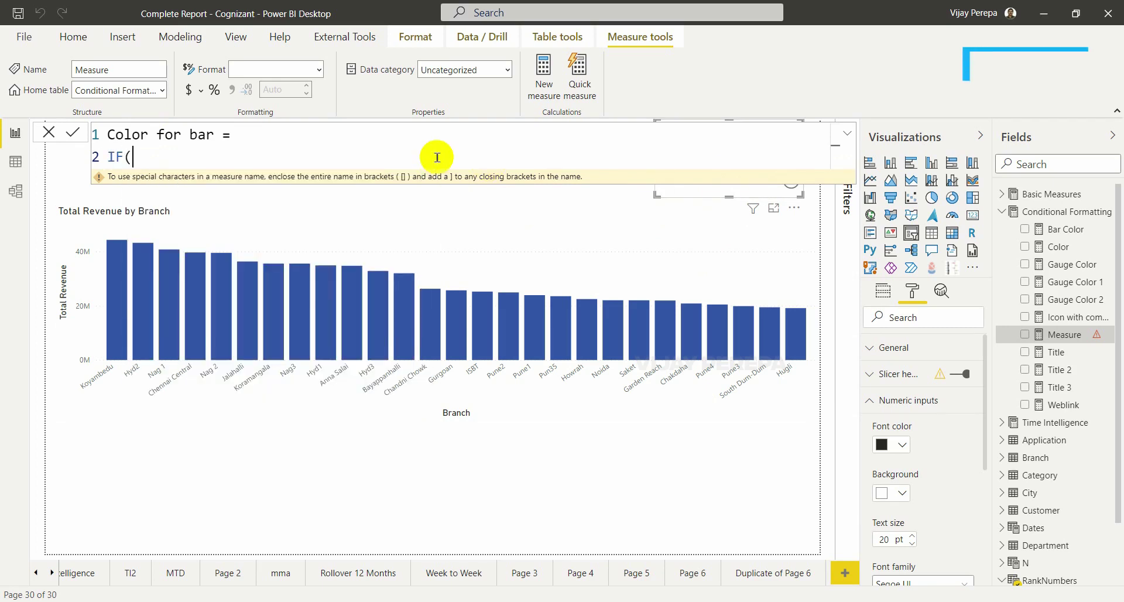
key("BackSpace")
key("BackSpace")
key("BackSpace")
key("BackSpace")
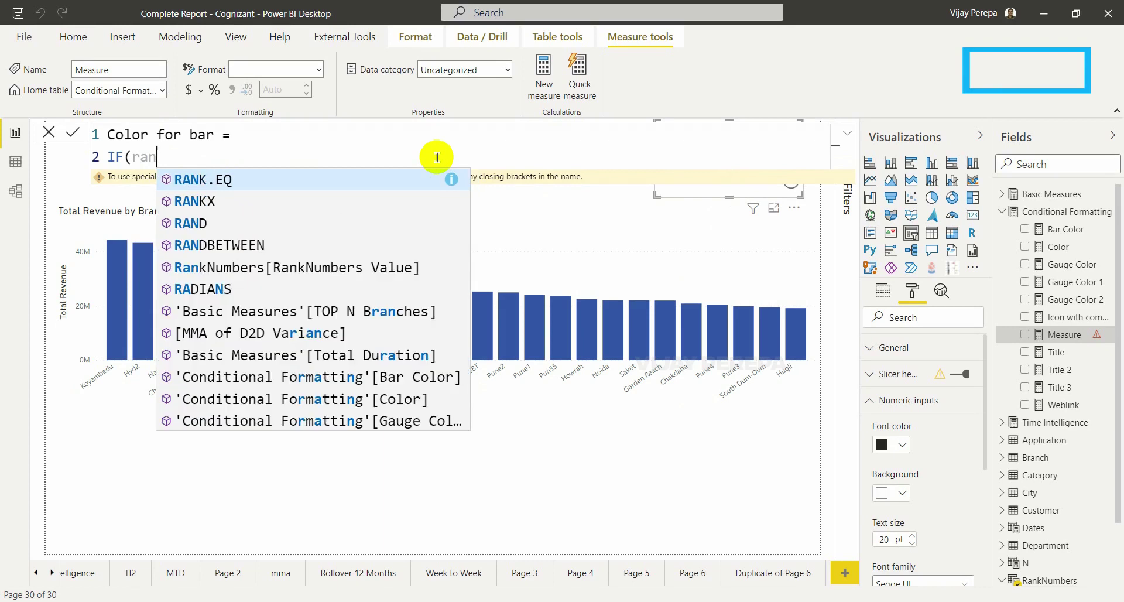
type("[ran")
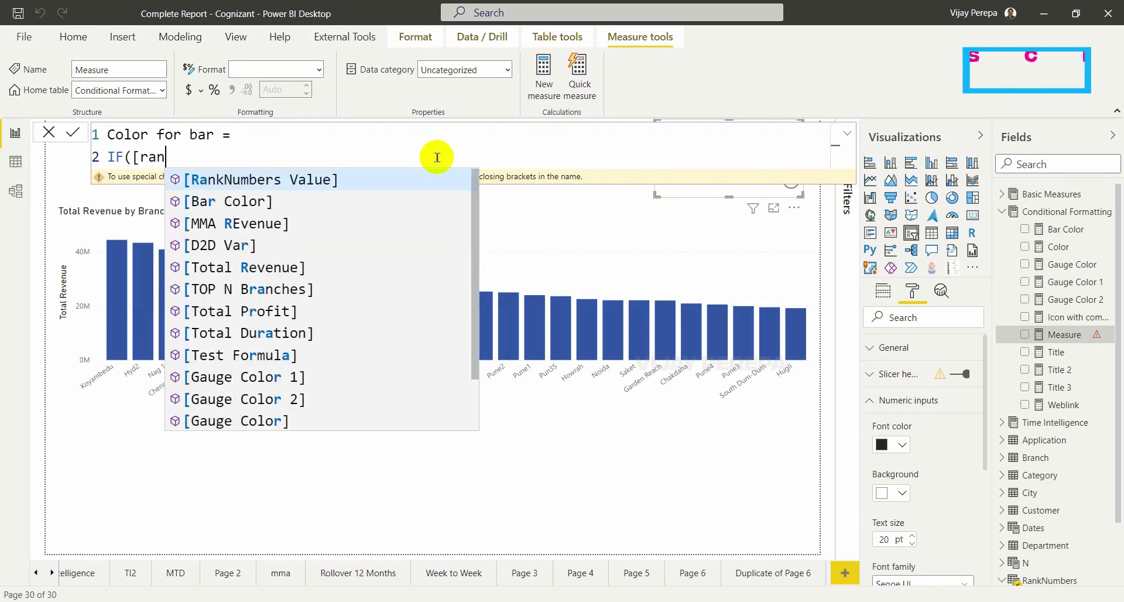
key("Tab")
type("<")
Step: Complete the IF condition on a new line with RANKX(ALL(Branch[Branch]),[Total Revenue]) followed by a comma
key("shift+Return")
type("rank")
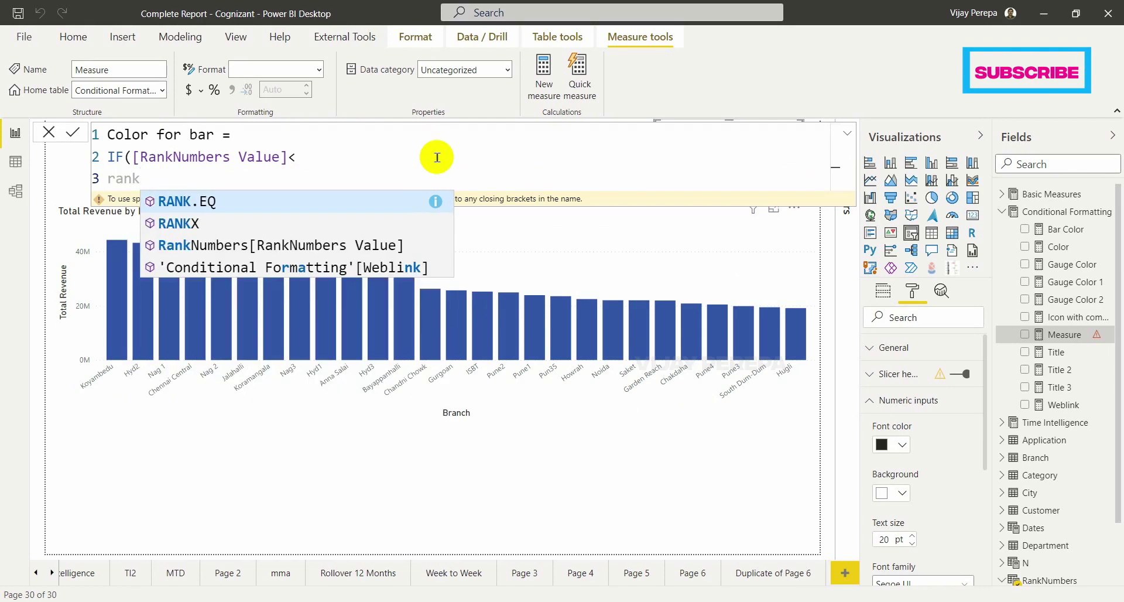
key("Down")
key("Tab")
type("all")
key("Tab")
type("br")
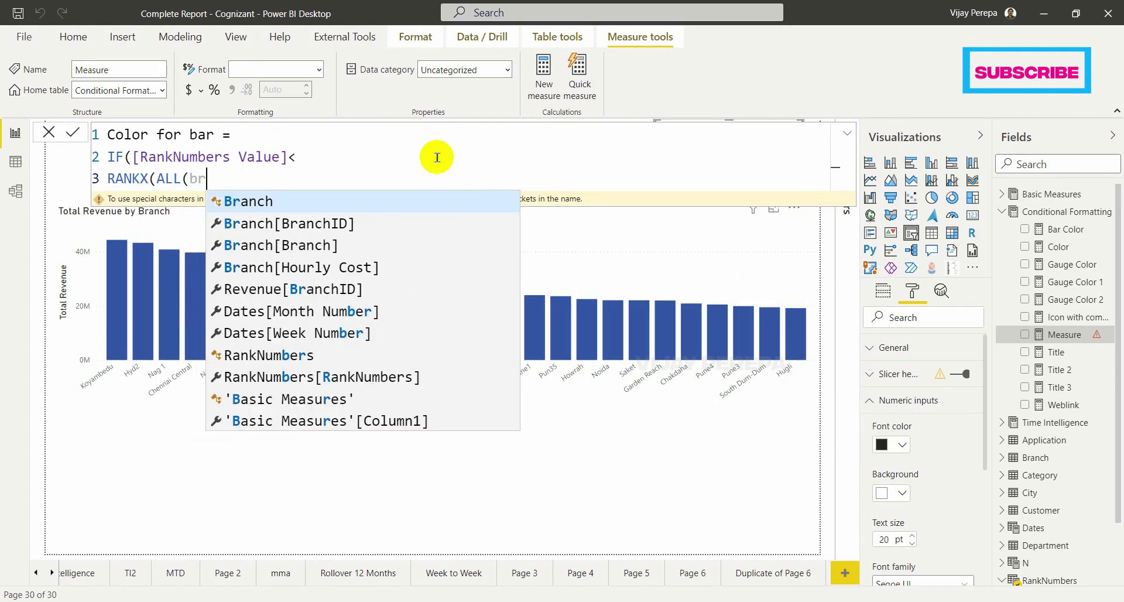
key("Tab")
key("Down")
key("Down")
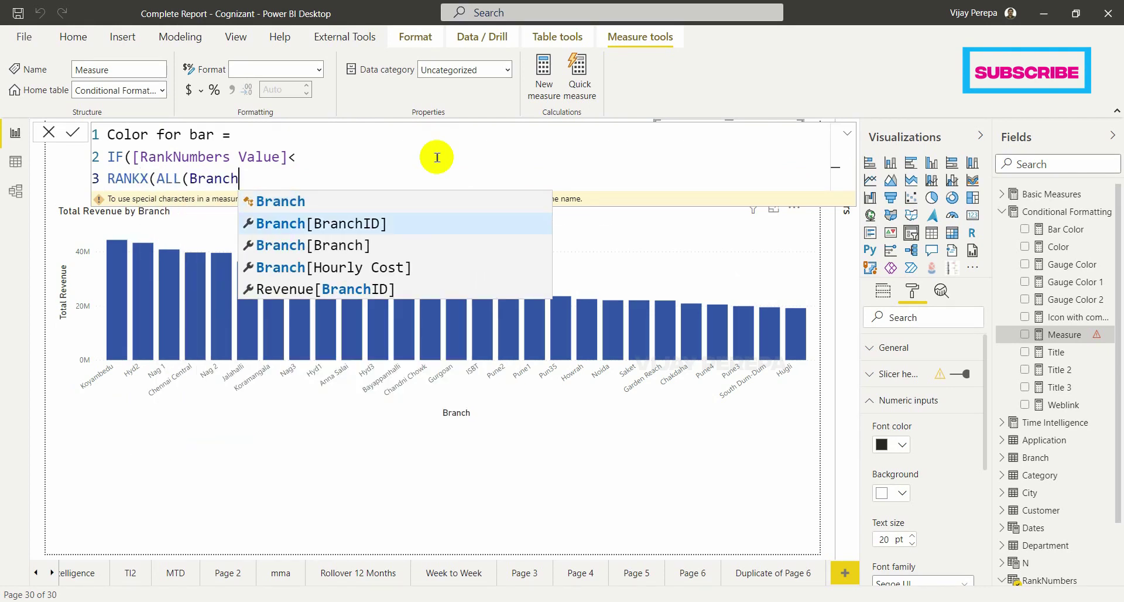
key("Tab")
type("),to")
key("Down")
key("Down")
key("Down")
key("Down")
key("Down")
key("Down")
key("Down")
key("Down")
key("Down")
key("Down")
key("Down")
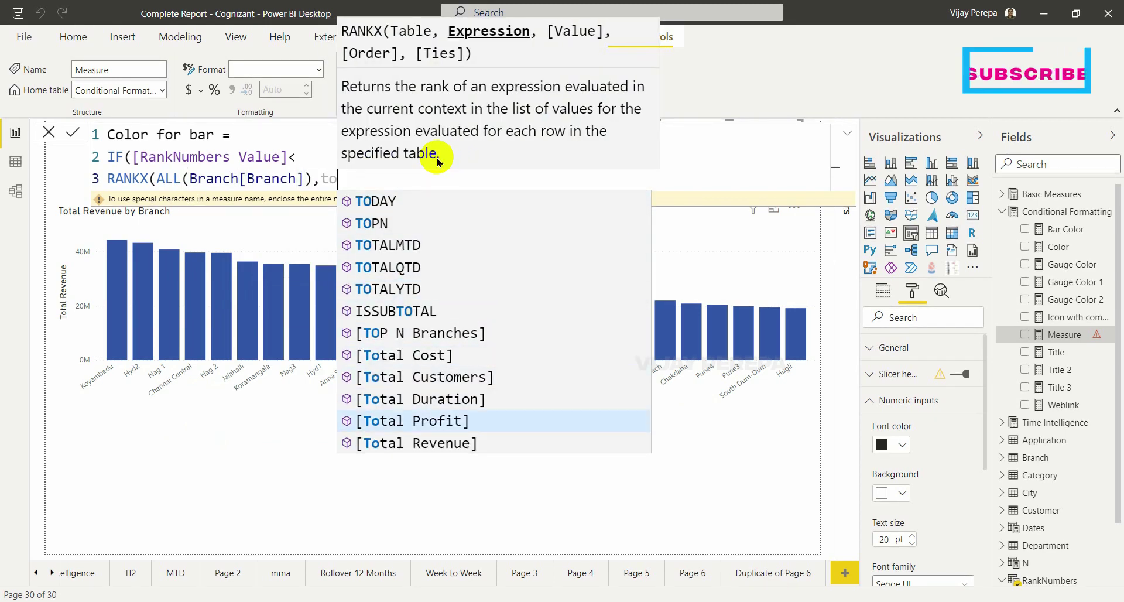
key("Tab")
type("))")
key("BackSpace")
type(",")
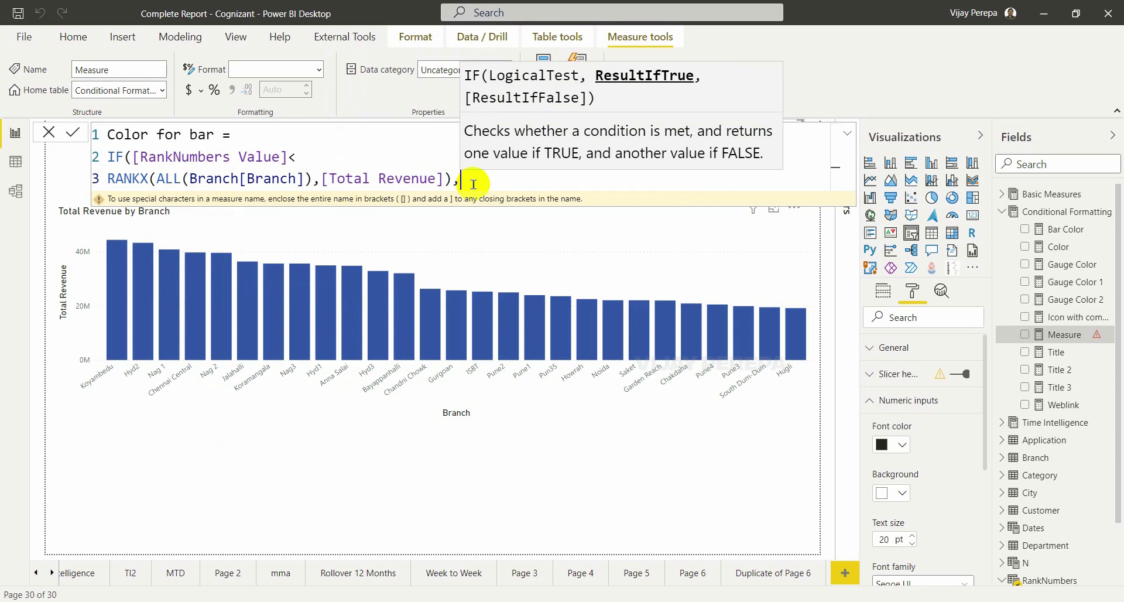
Step: Add "Tomato" as the true result and "Sea Green" as the false result, and close the IF function
type("\"Tomoa")
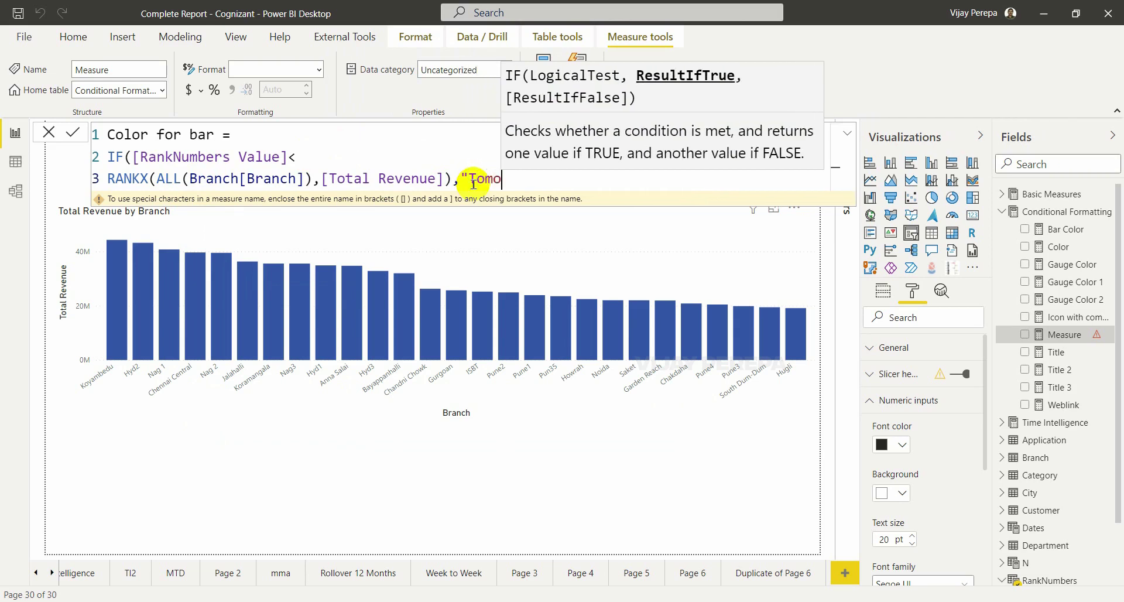
key("BackSpace")
type("tou")
key("BackSpace")
key("BackSpace")
key("BackSpace")
type("ato\"")
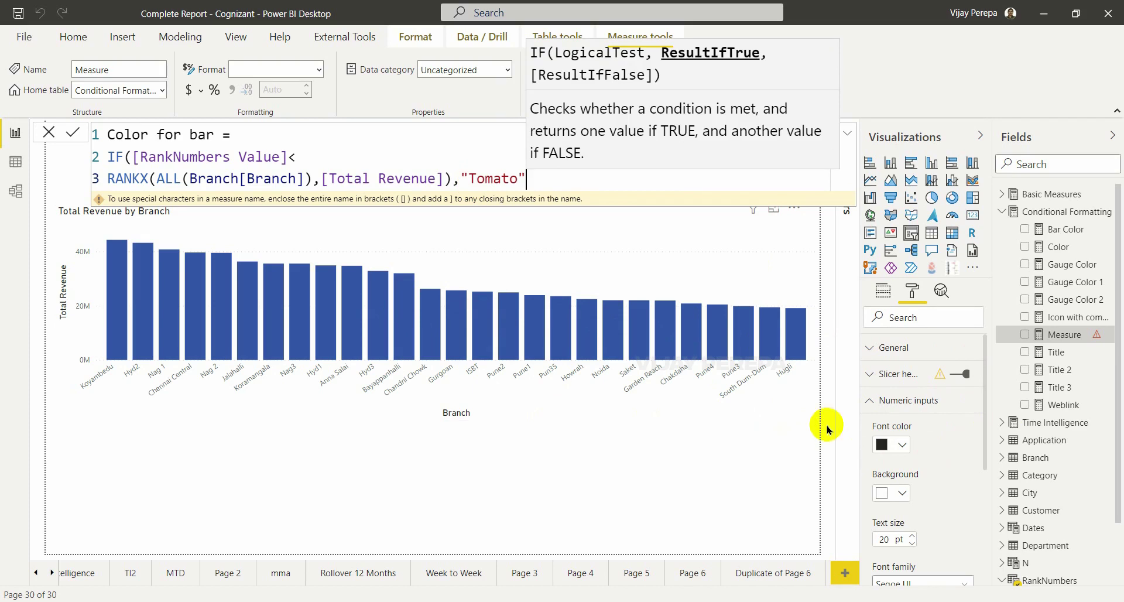
type(",\"Sea Green\")")
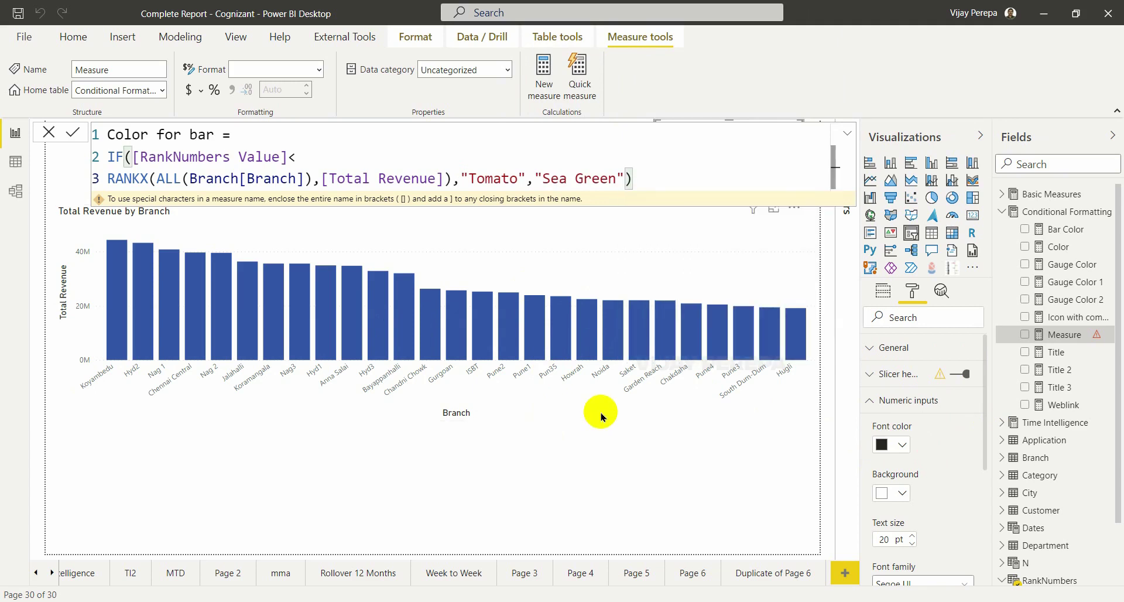
Step: Commit the Color for bar measure and set the column chart's default data color to be formatted by field value
left_click(514, 440)
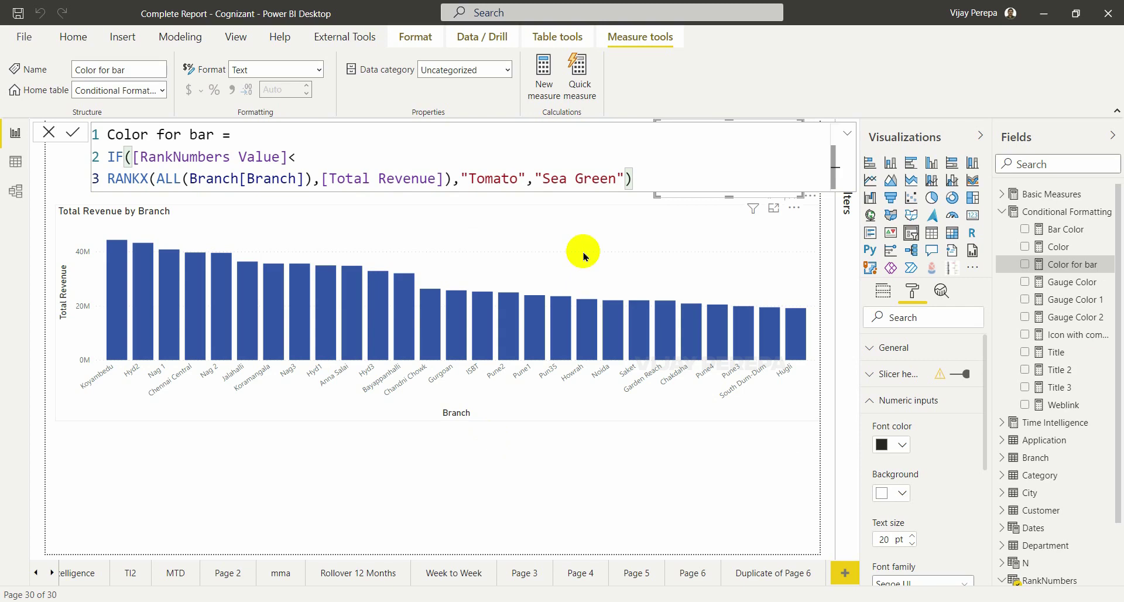
left_click(583, 253)
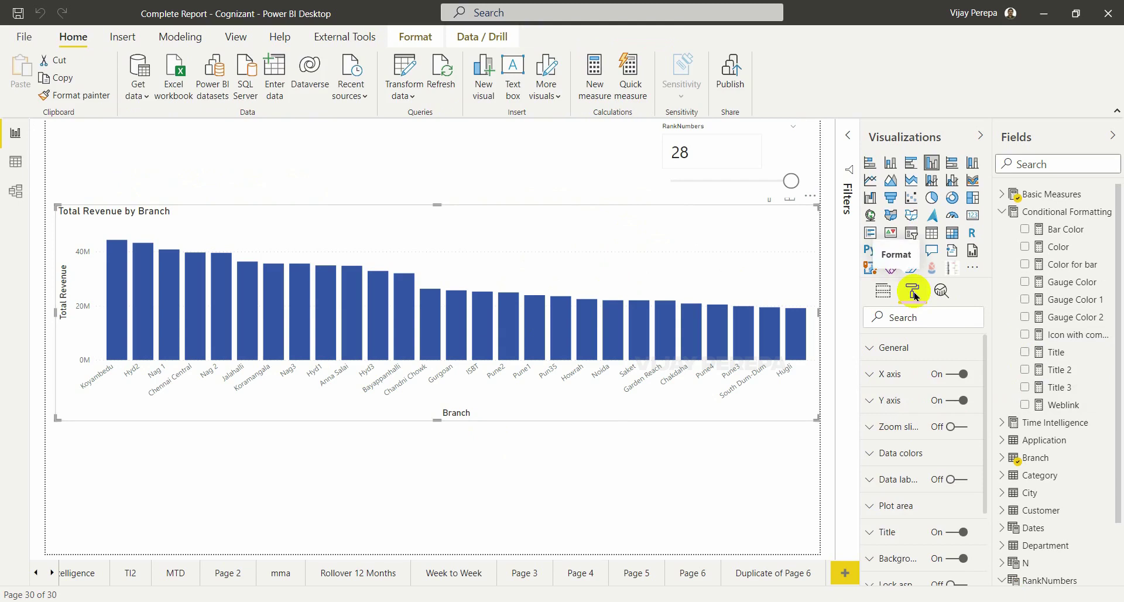
left_click(899, 457)
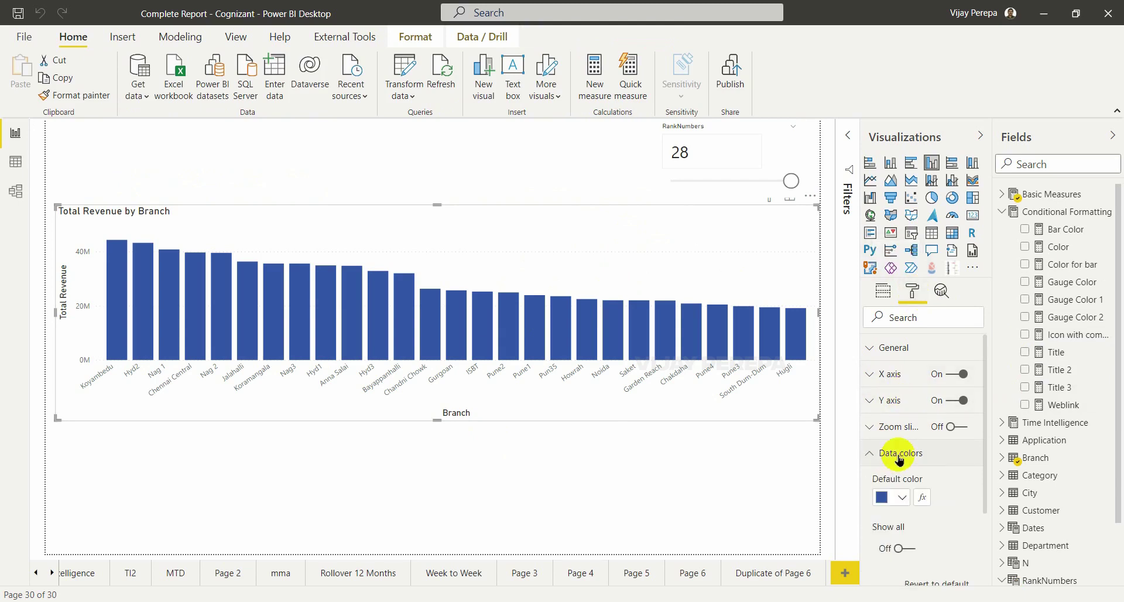
left_click(922, 502)
left_click(298, 157)
left_click(296, 206)
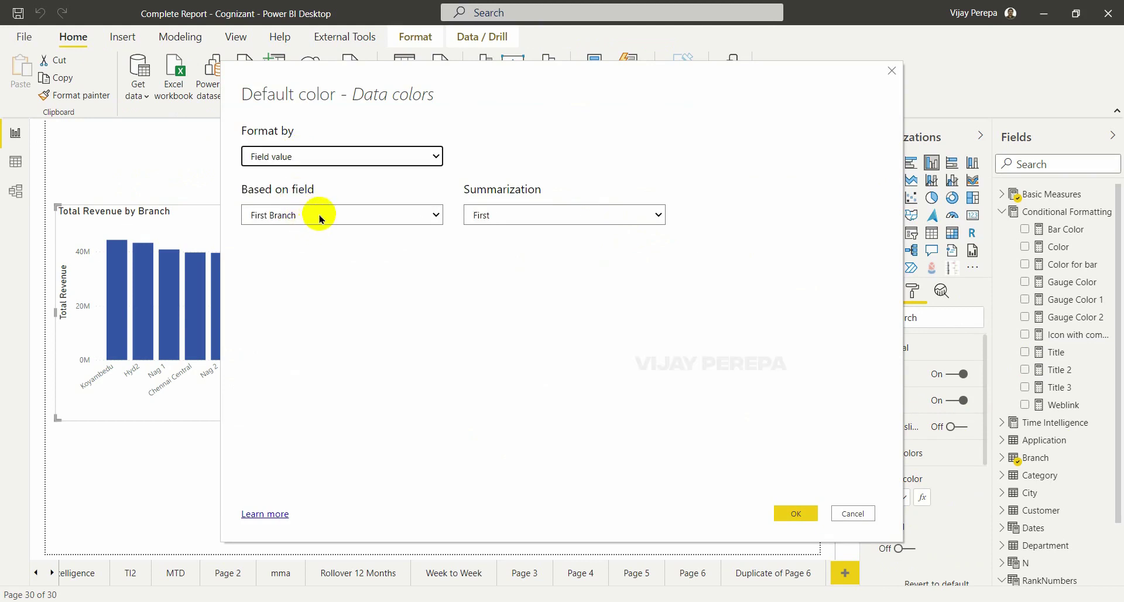
Step: Base the default column color on the Color for bar measure from the Conditional Formatting table and apply it
left_click(316, 221)
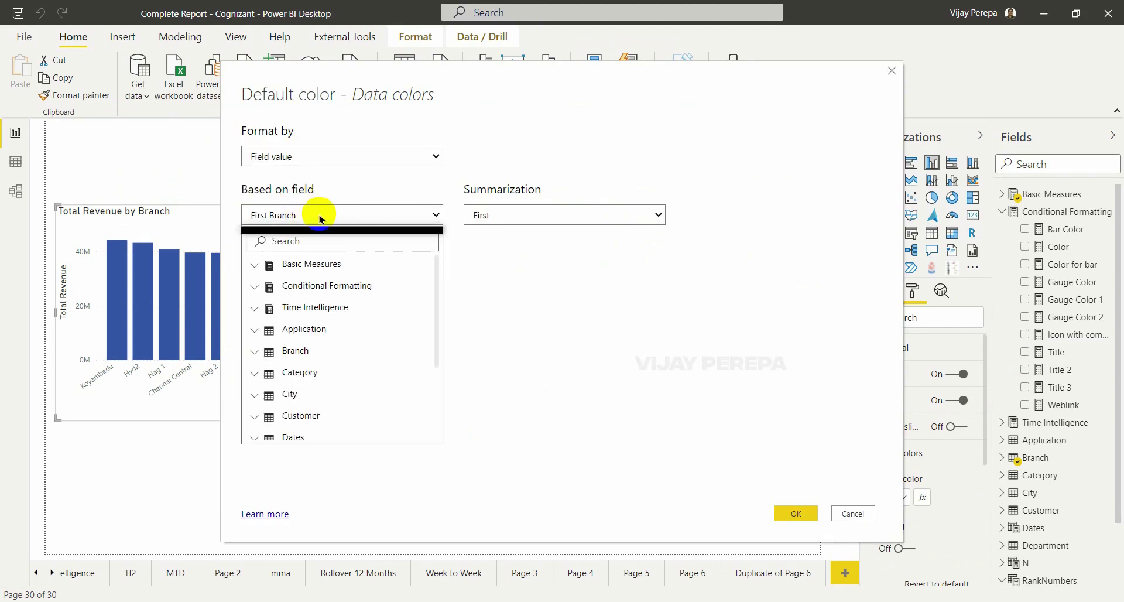
left_click(252, 288)
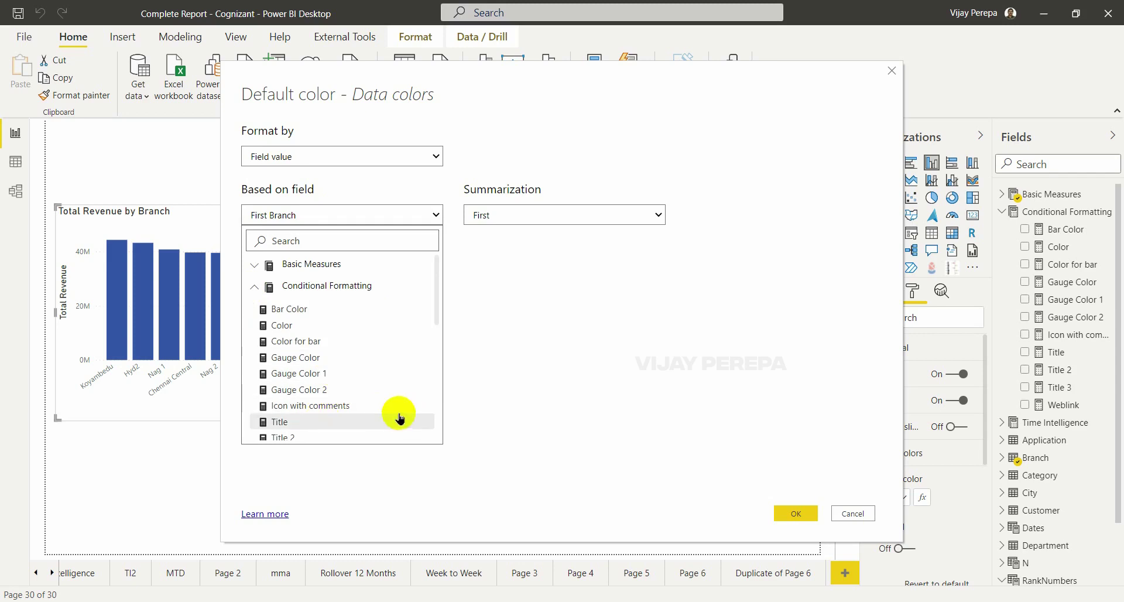
left_click(311, 343)
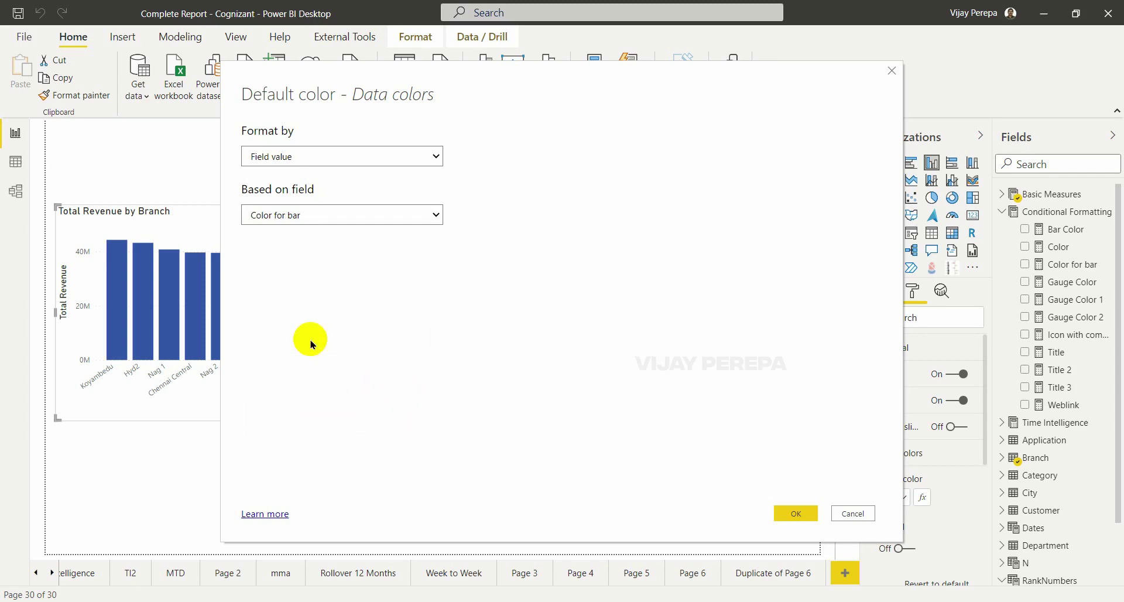
left_click(795, 513)
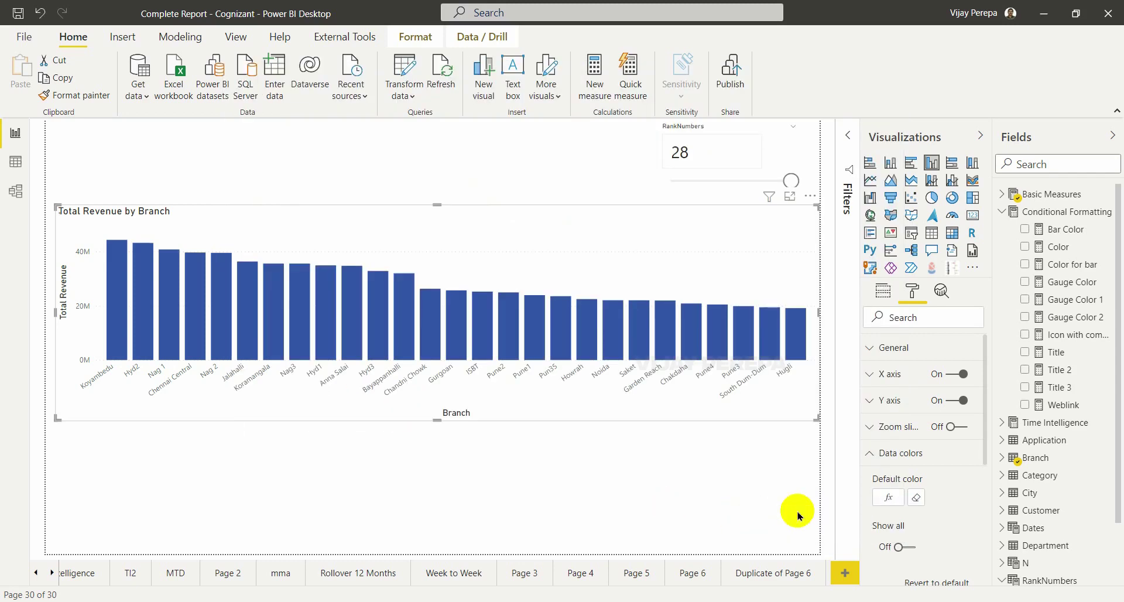
left_click(694, 530)
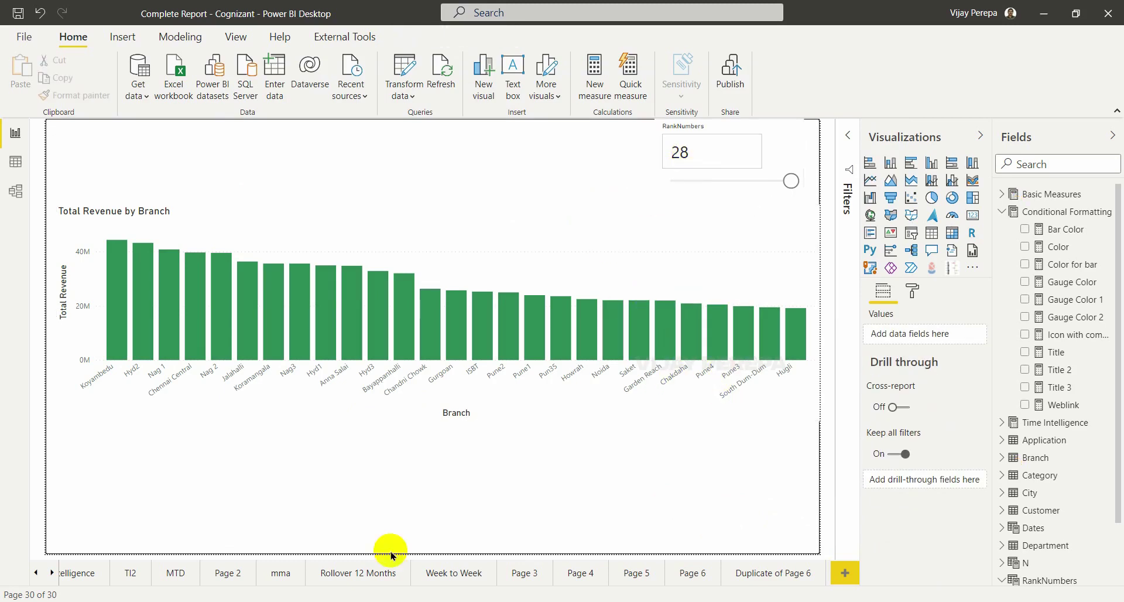
Step: Test the column highlighting by setting the RankNumbers slicer to 0, 5 and finally 9
double_click(697, 153)
key("Return")
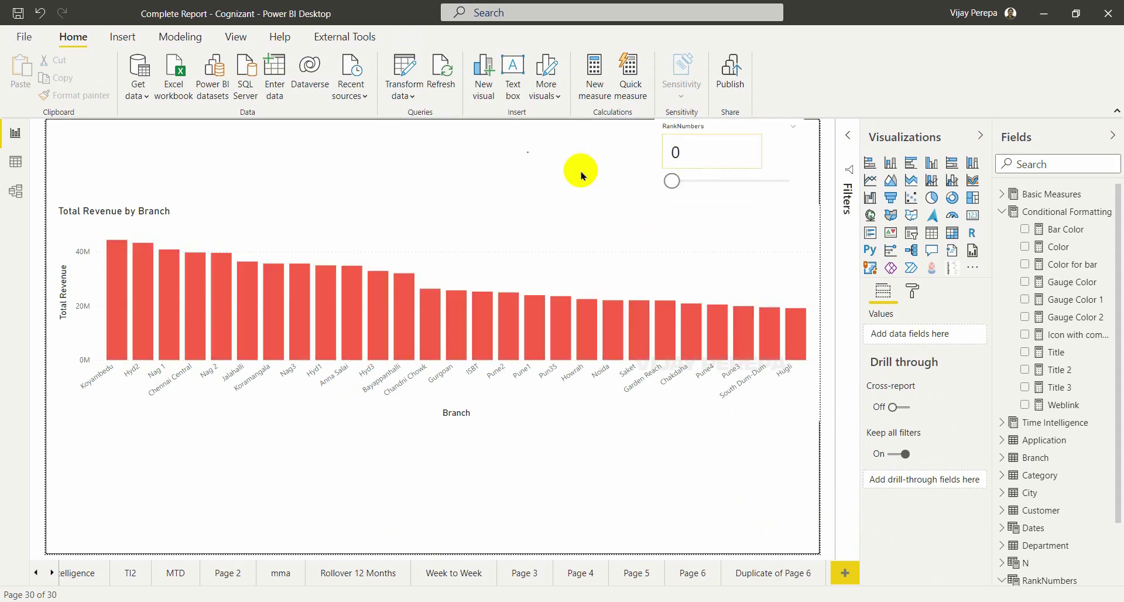
left_click_drag(672, 181, 692, 183)
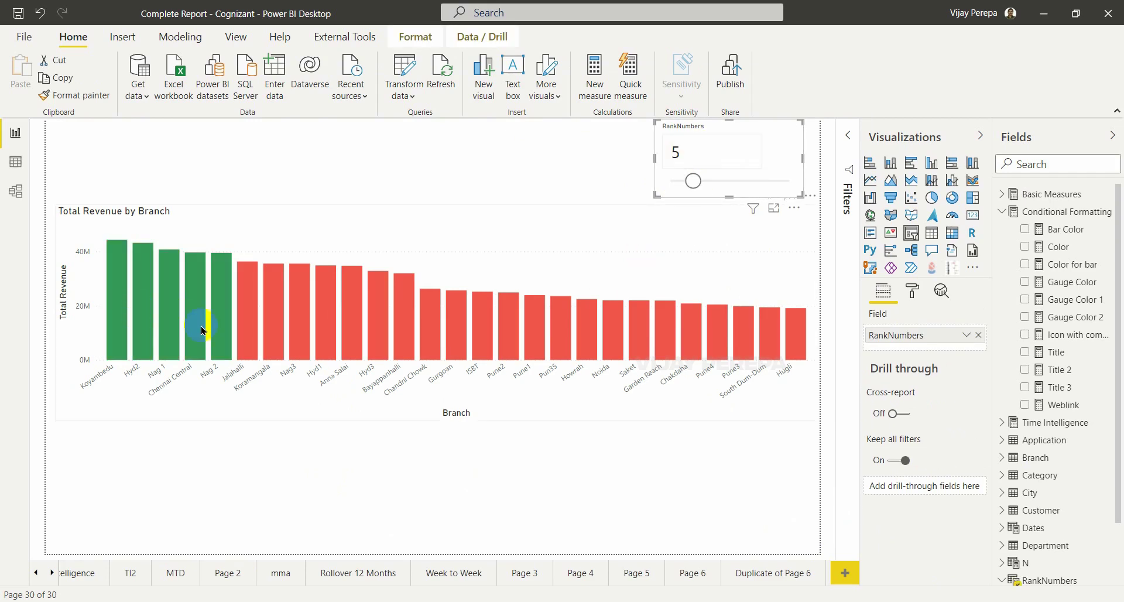
left_click_drag(693, 183, 710, 186)
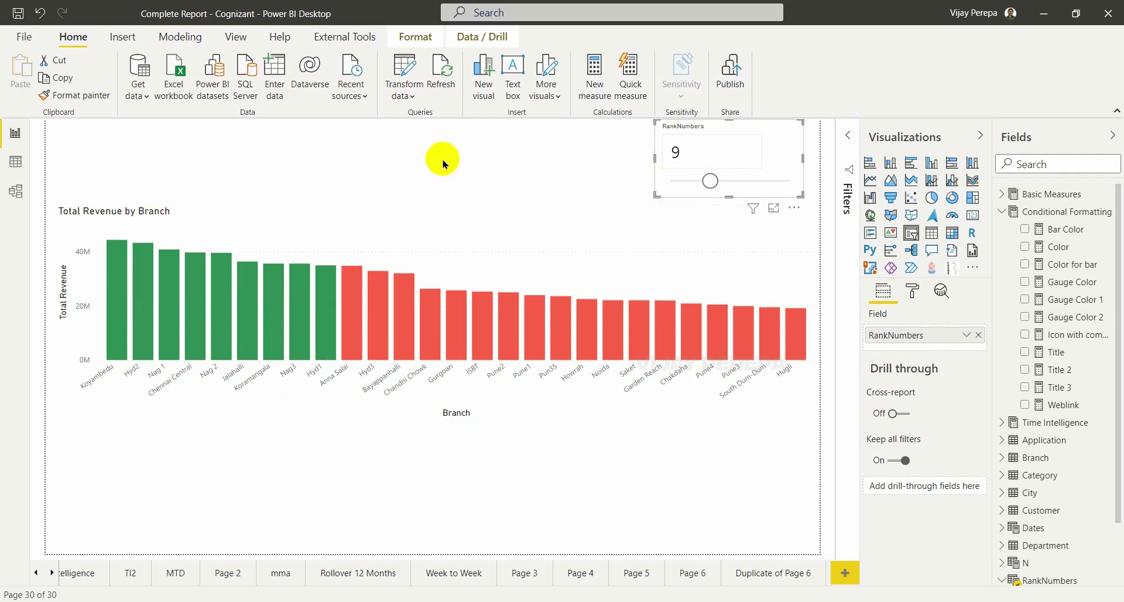
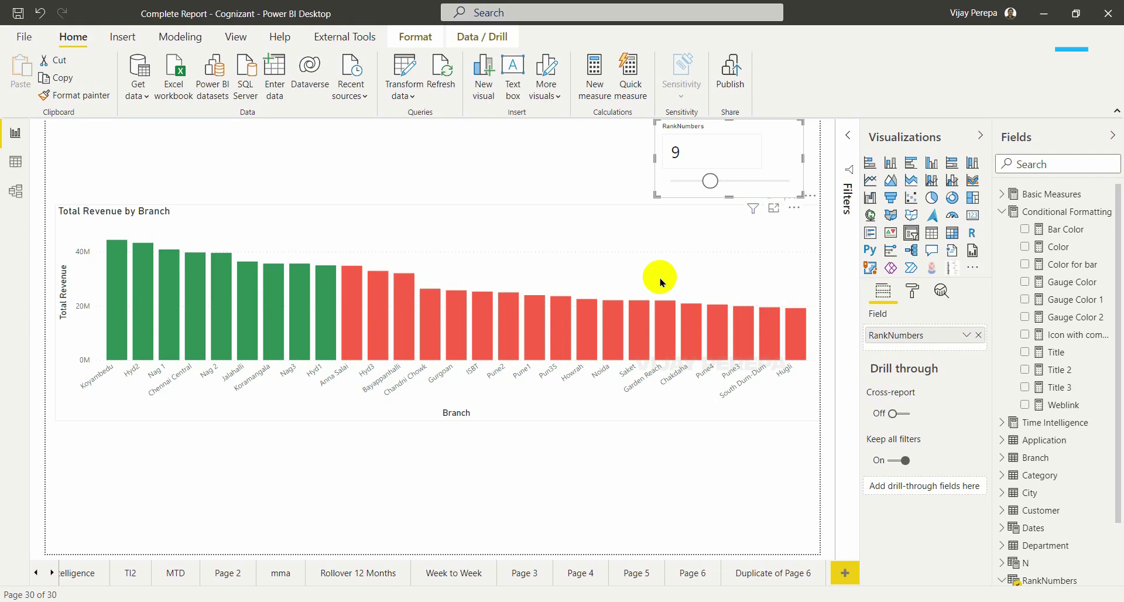
Step: Create a measure named "Title for Bar" in the Conditional Formatting table and start a second formula line
left_click(1109, 212)
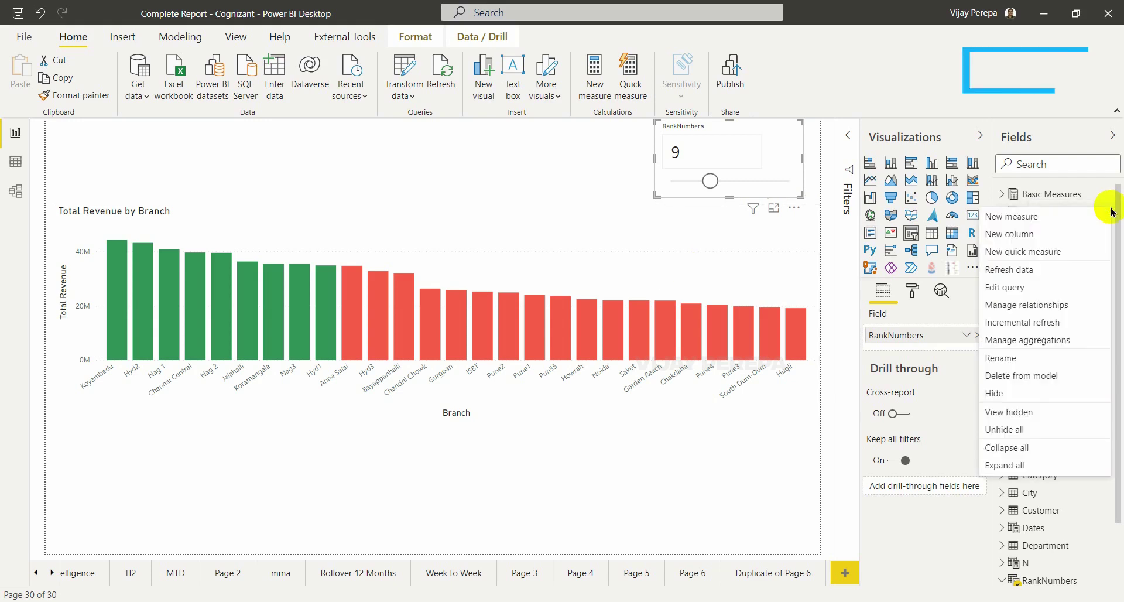
key("Escape")
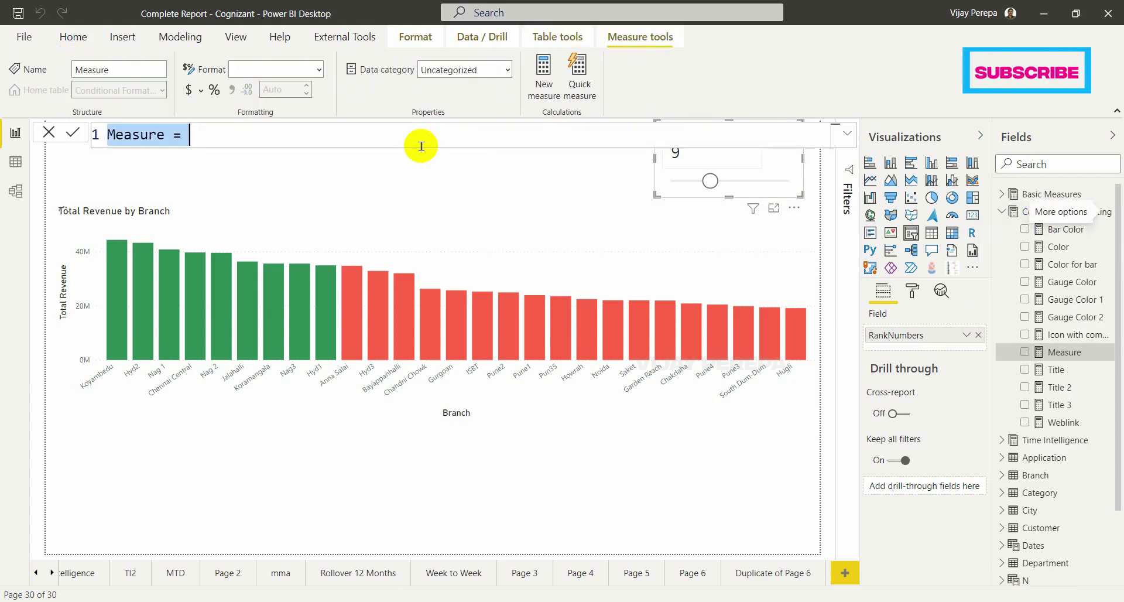
type("Title ")
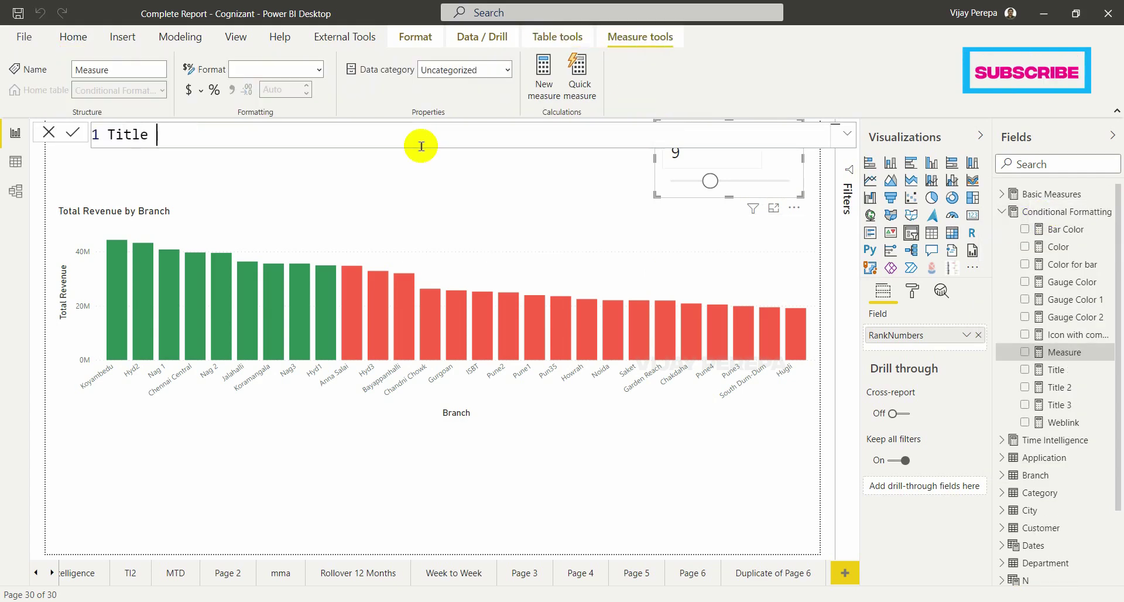
type("for Bar =")
key("shift+Return")
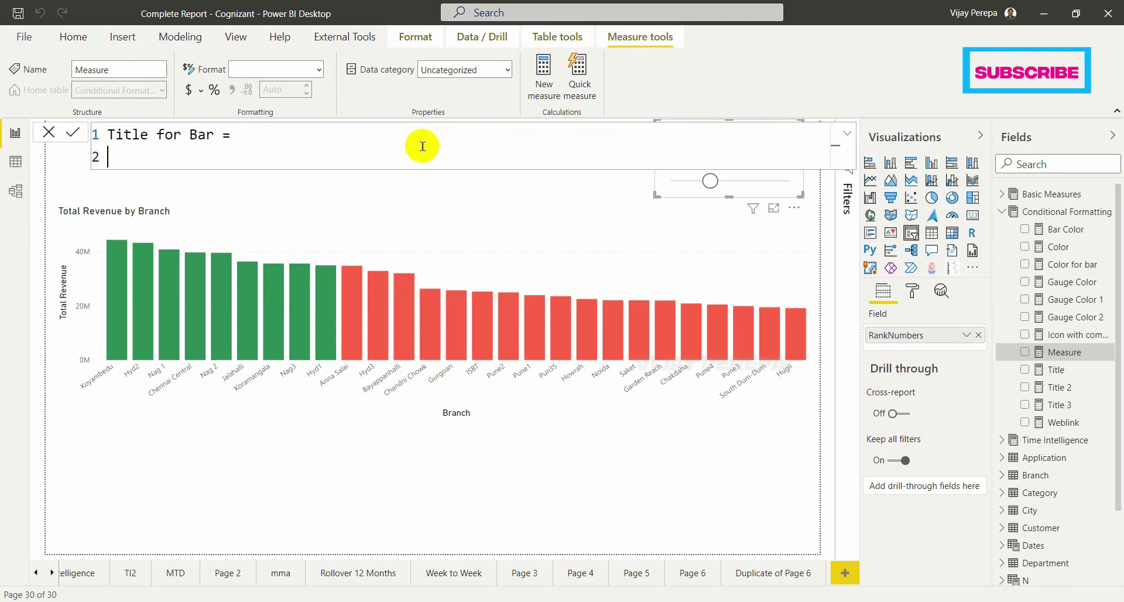
Step: Enter "Top "&[RankNumbers Value]&" branches out of Total "& as the first part of the title formula
type("\"To p")
key("BackSpace")
key("BackSpace")
type("p")
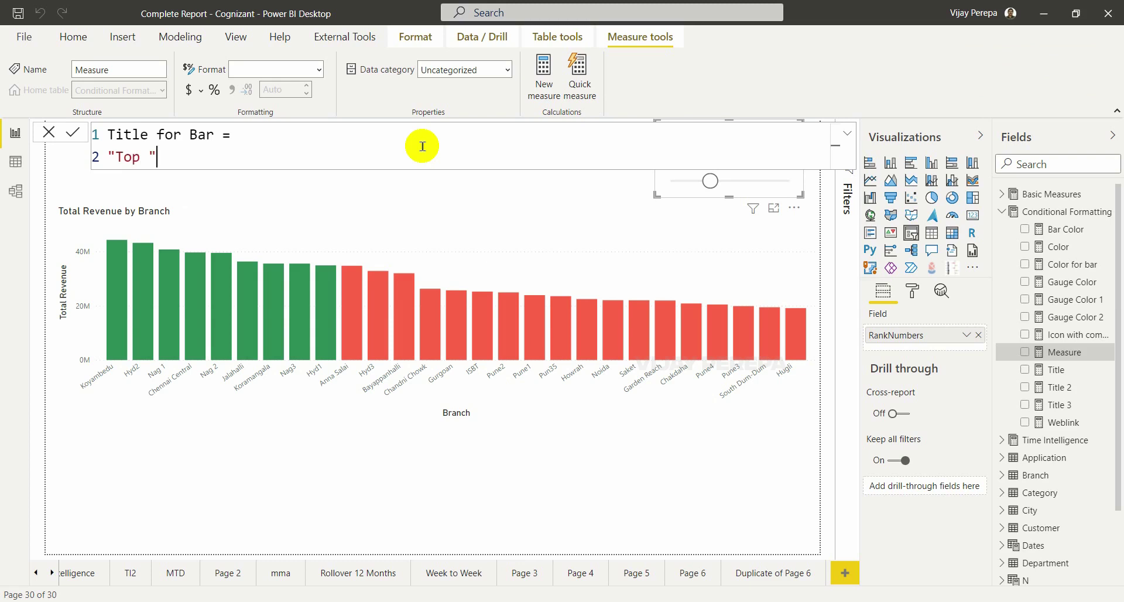
type(" \"&")
type("[s")
key("BackSpace")
type("ran")
key("Tab")
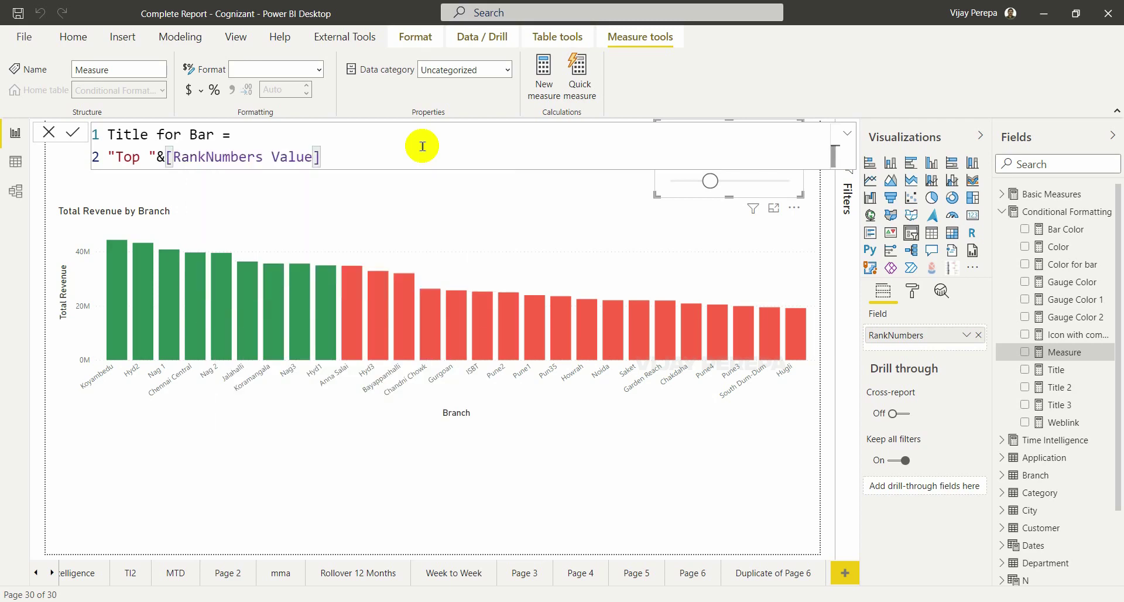
type("&\" branches")
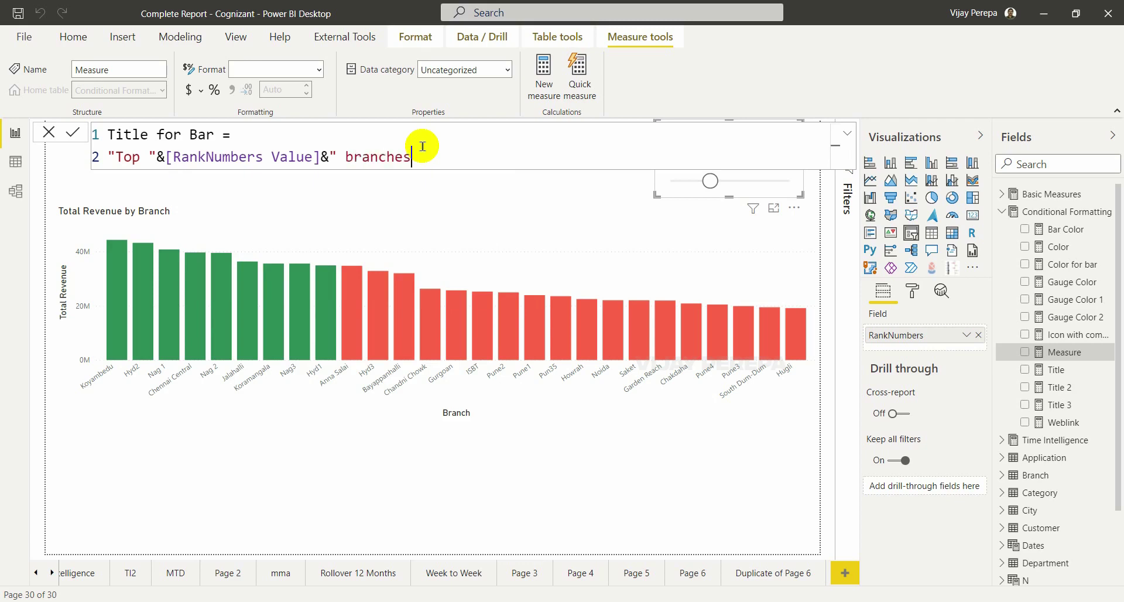
type(" out of Total \"&")
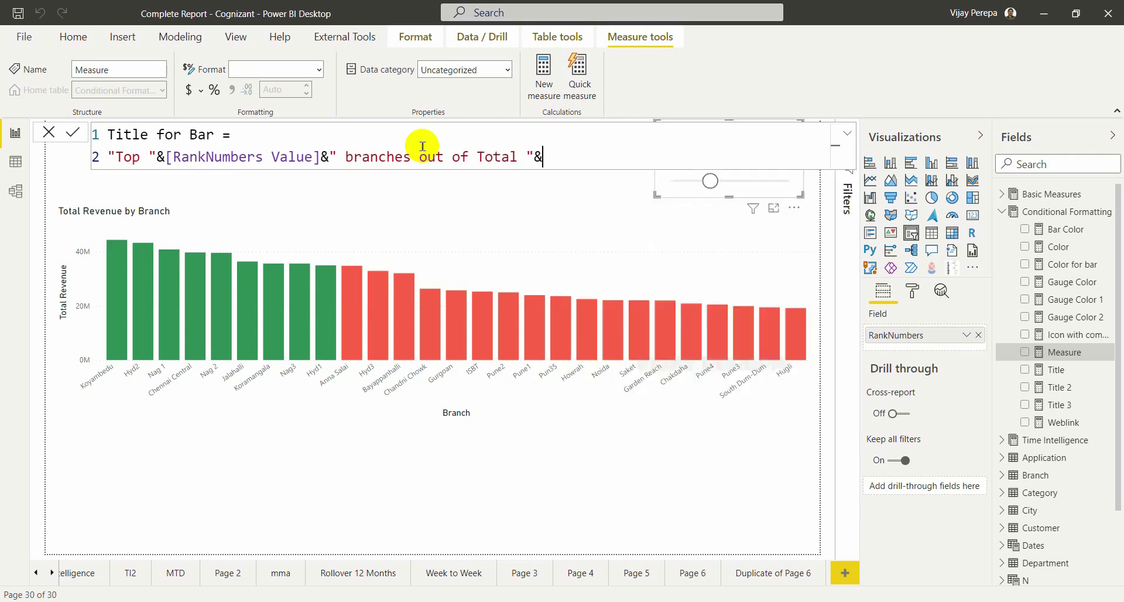
type("count")
key("Down")
key("Down")
key("Down")
key("Tab")
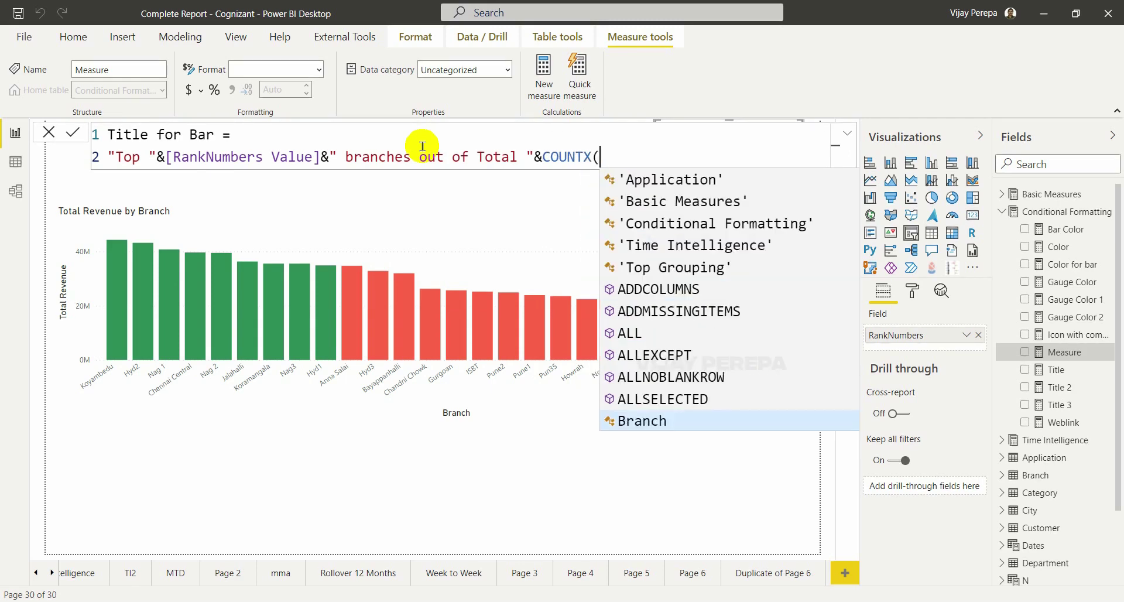
key("BackSpace")
key("BackSpace")
key("BackSpace")
key("BackSpace")
key("BackSpace")
key("BackSpace")
key("BackSpace")
Step: Complete the title formula with COUNTROWS(Branch) and commit the measure
type("COUnt")
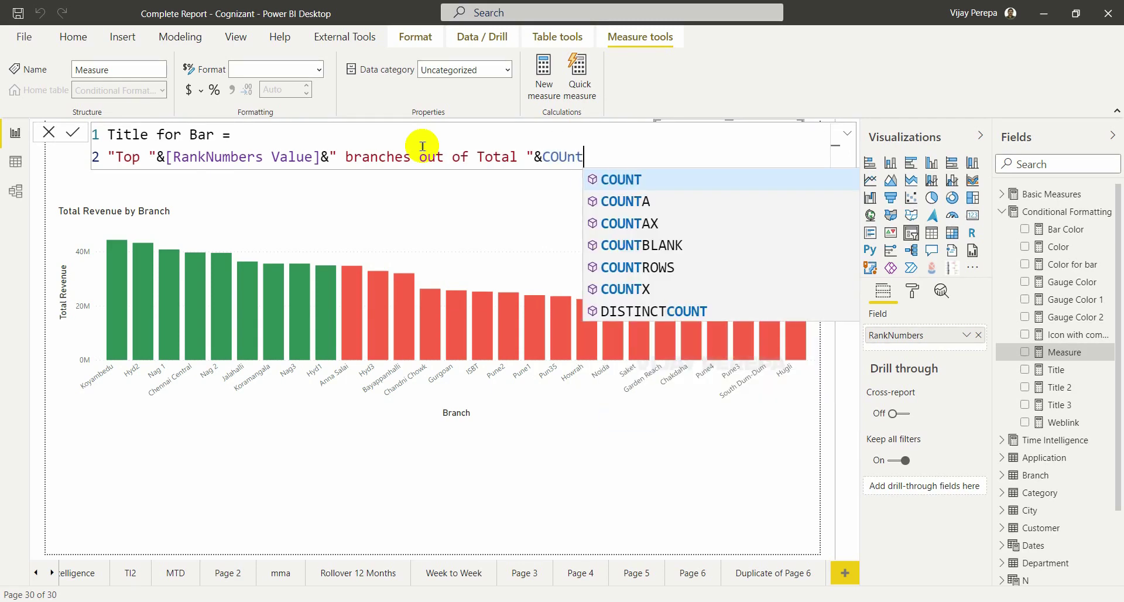
key("Down")
key("Down")
key("Down")
key("Down")
key("Tab")
type("br")
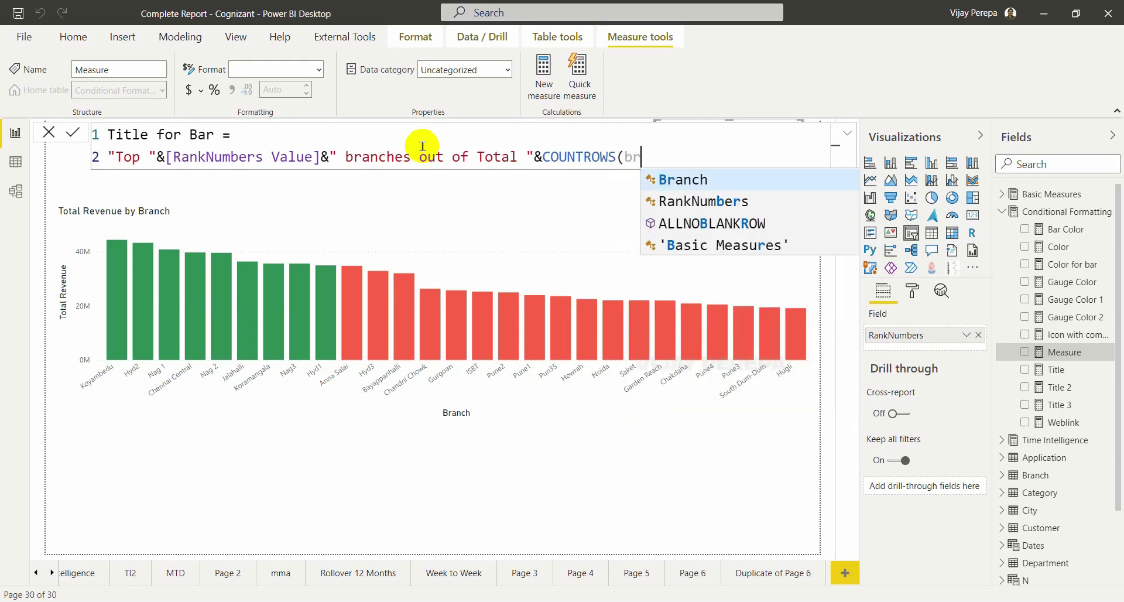
type("anch))")
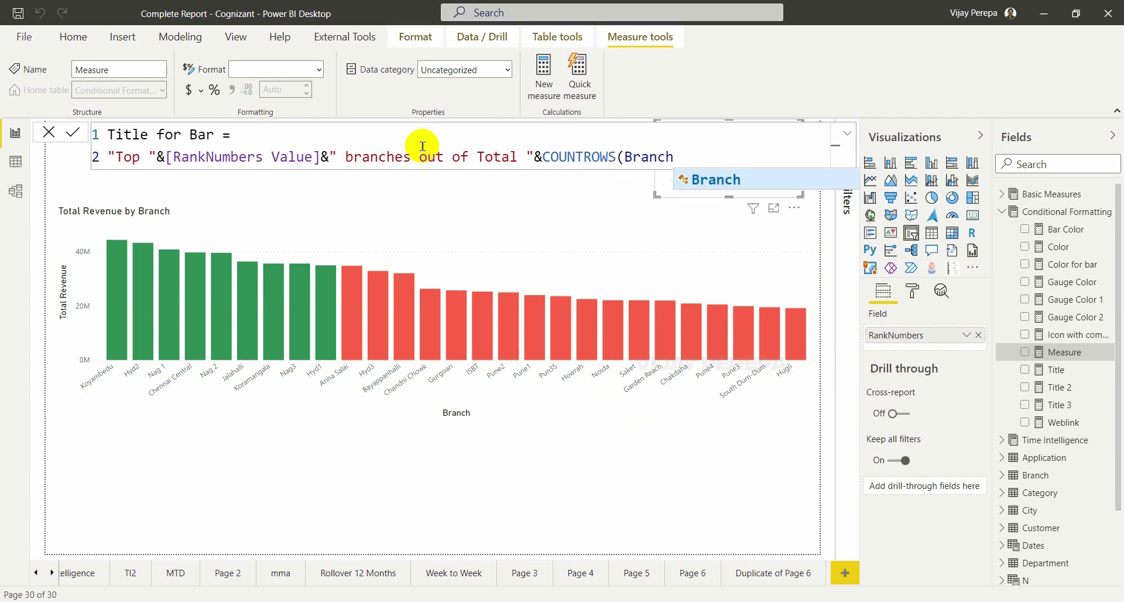
key("BackSpace")
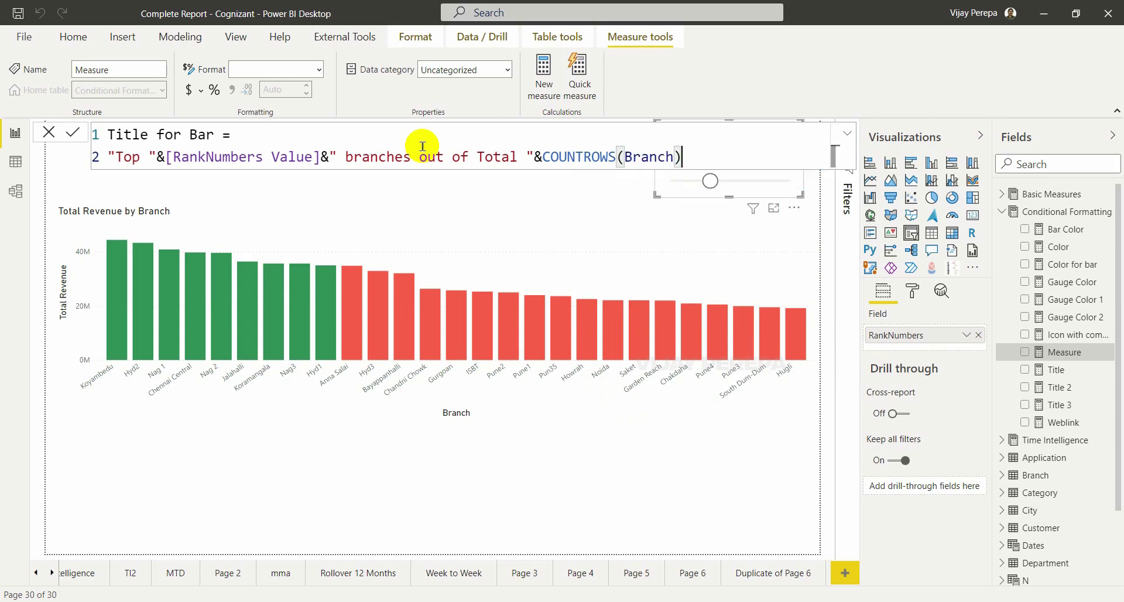
left_click(37, 213)
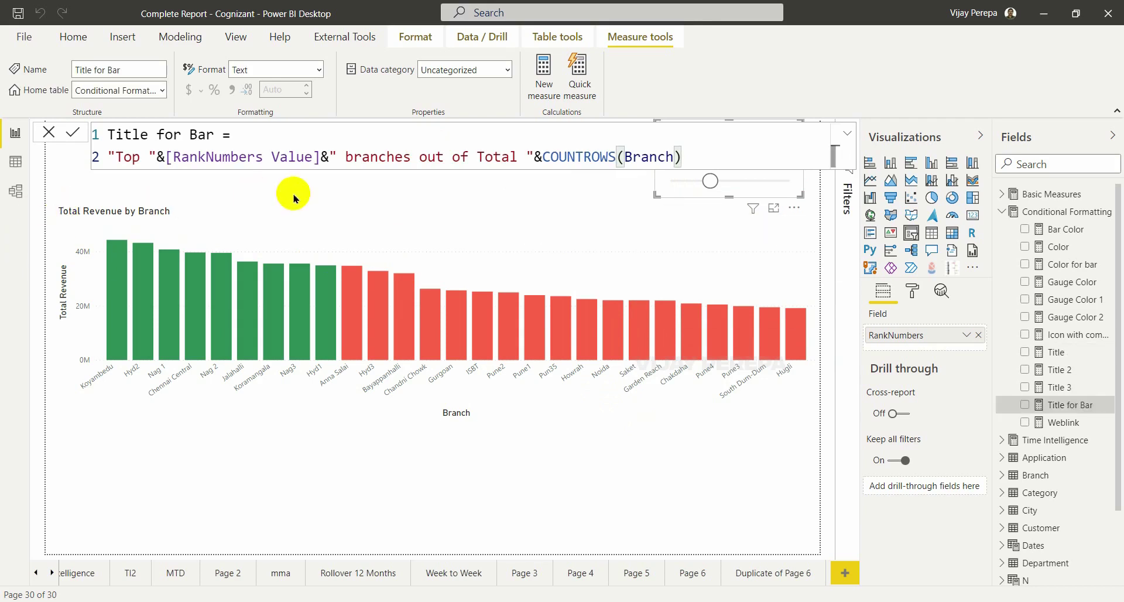
Step: Base the branch revenue column chart's title text on the field value of the Title for Bar measure from Conditional Formatting
left_click(343, 230)
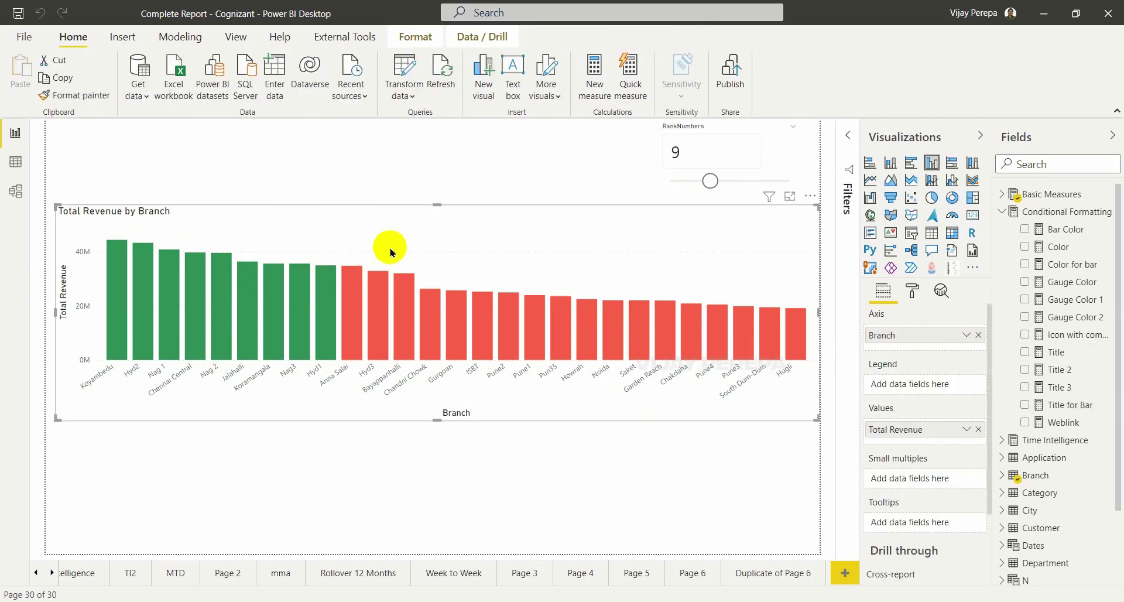
left_click(912, 291)
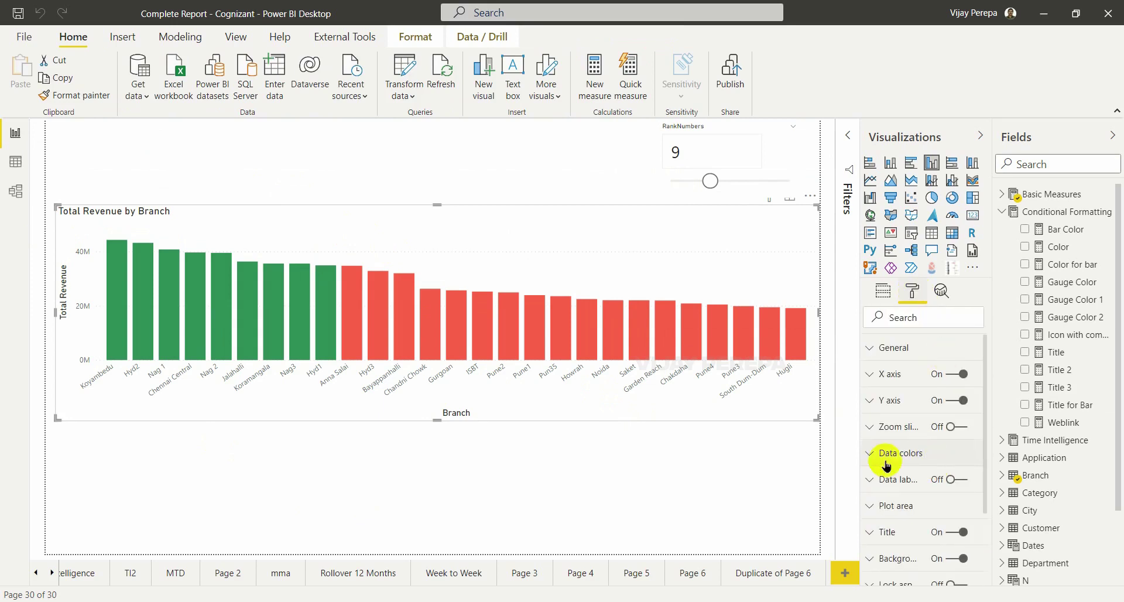
scroll(916, 485, "down", 4)
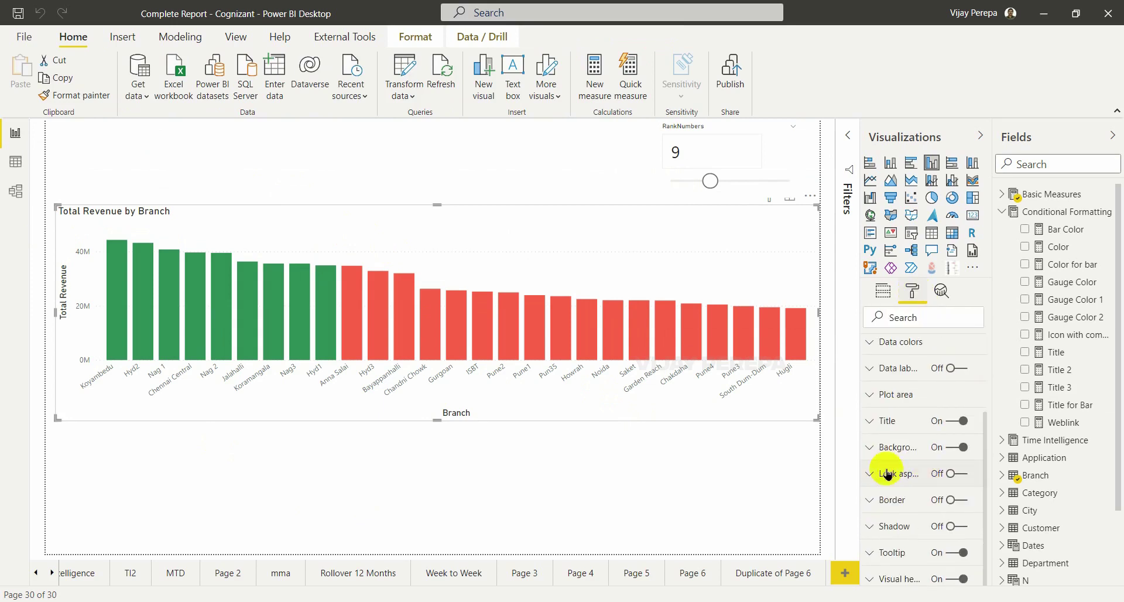
left_click(892, 420)
scroll(931, 394, "down", 3)
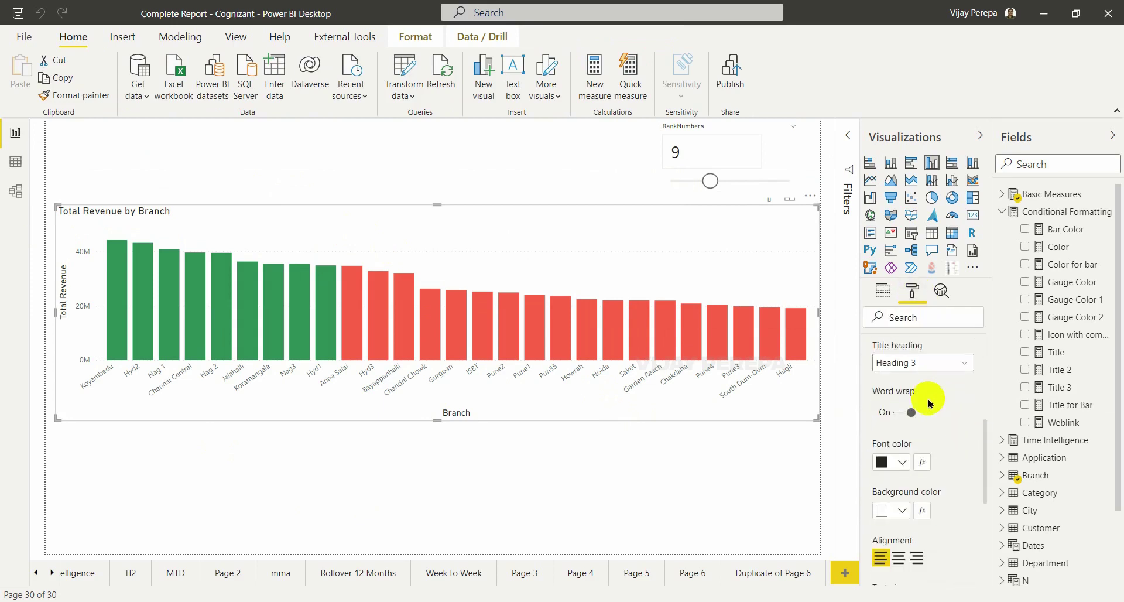
scroll(943, 396, "up", 5)
scroll(960, 527, "down", 3)
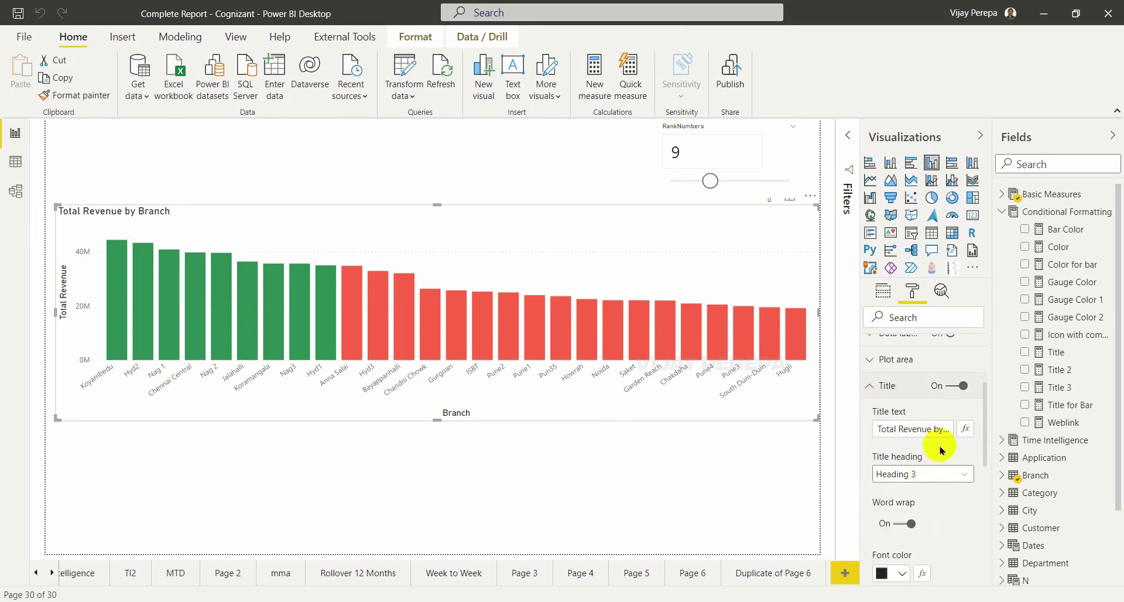
left_click(965, 430)
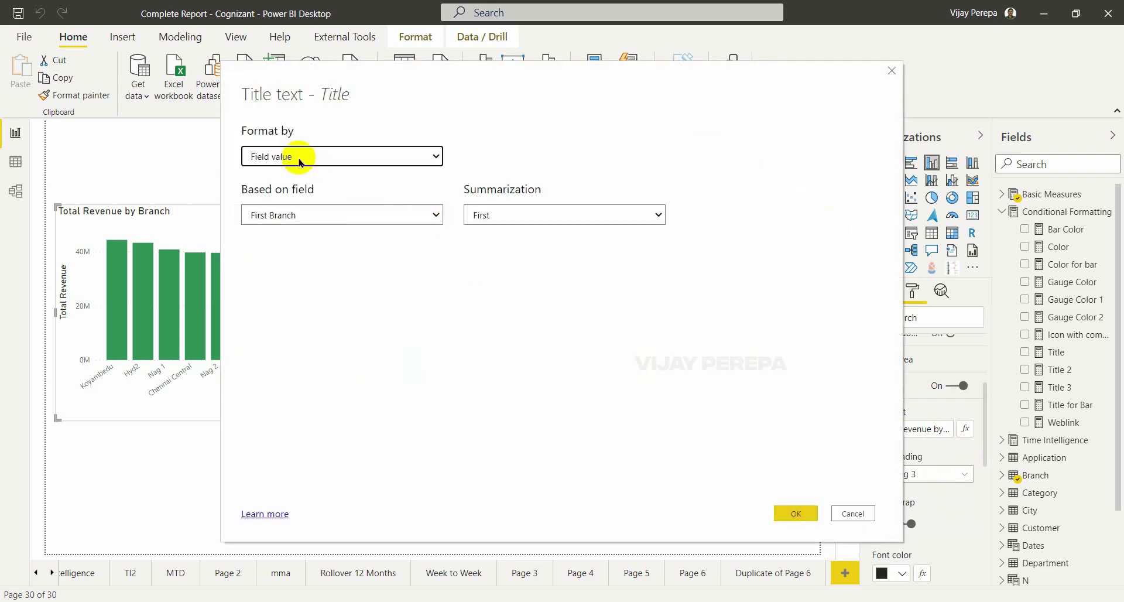
left_click(351, 215)
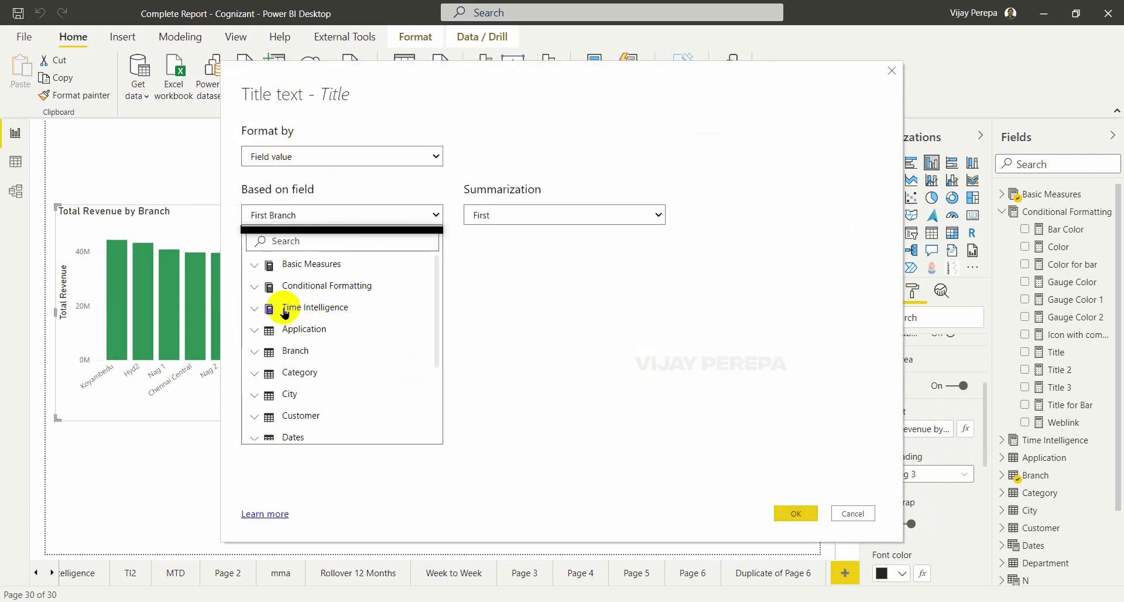
left_click(255, 287)
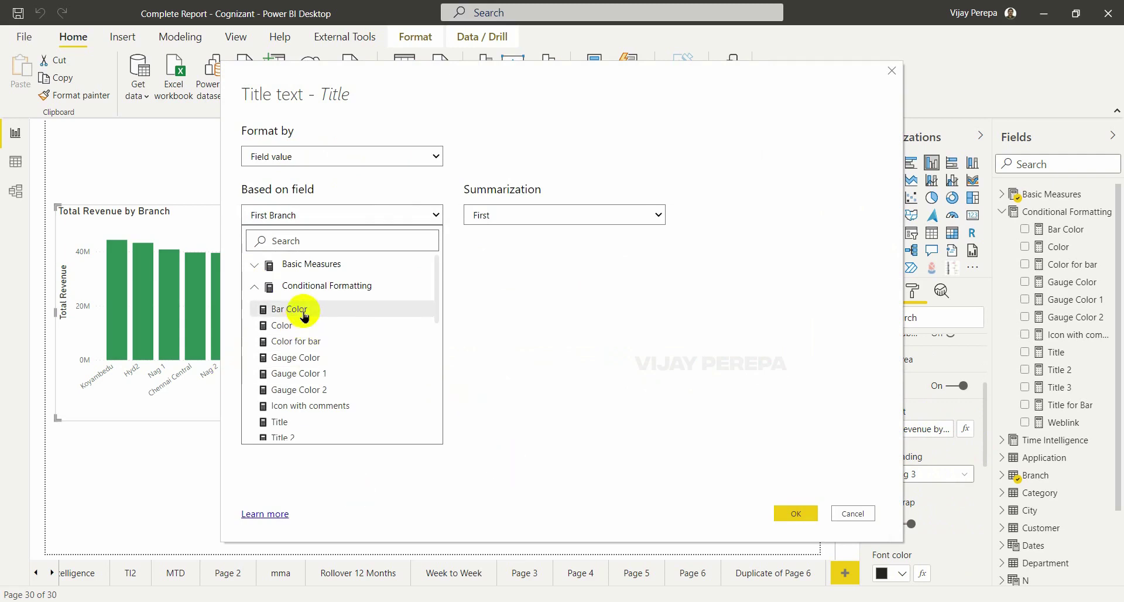
scroll(396, 397, "down", 3)
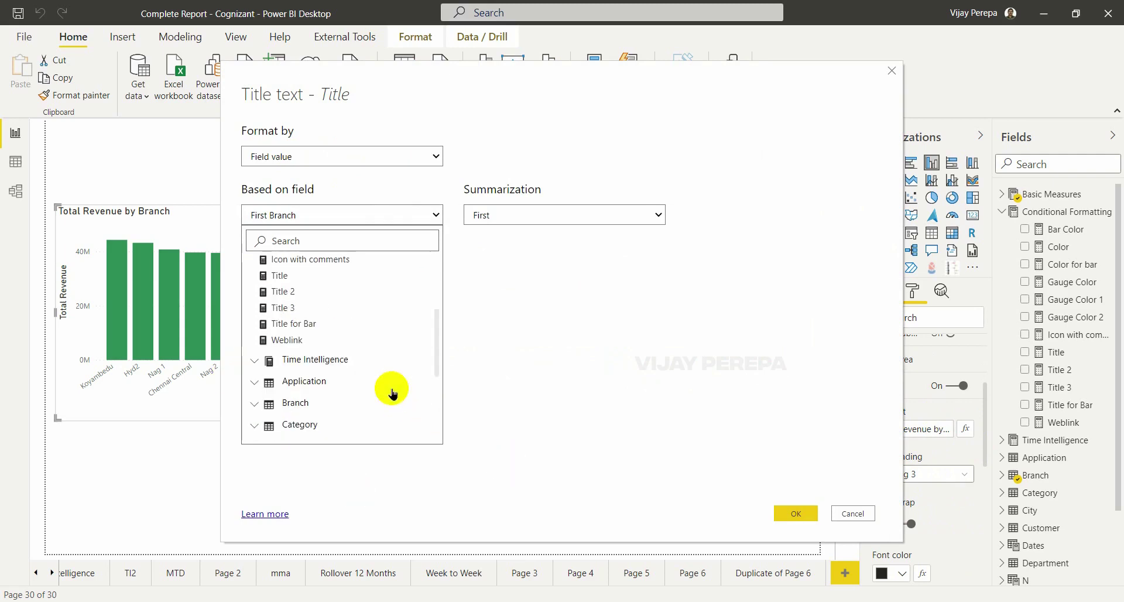
left_click(307, 327)
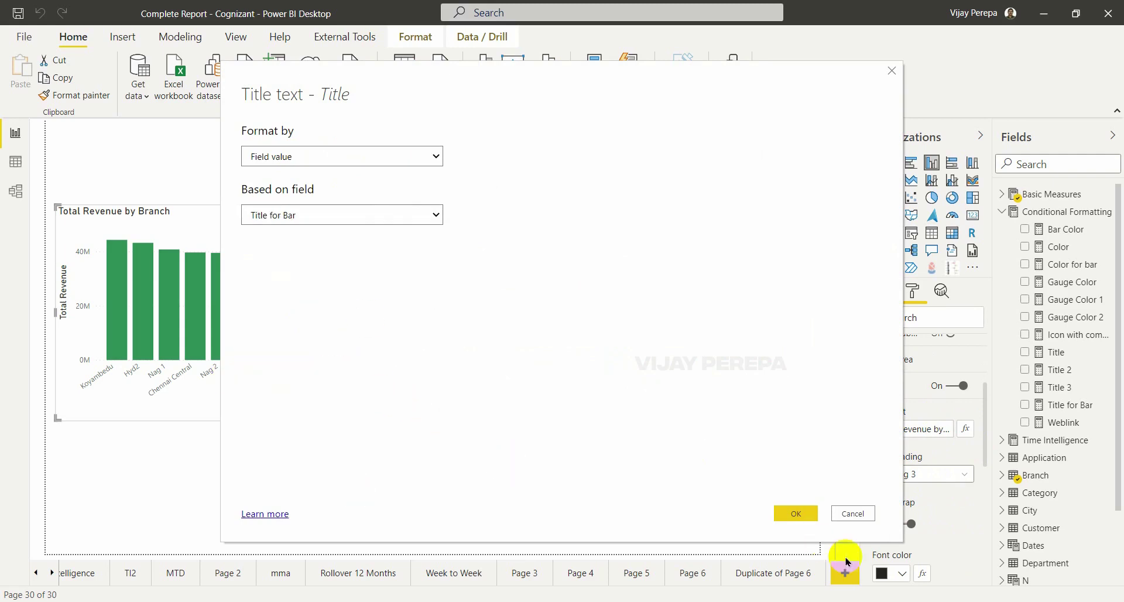
left_click(796, 513)
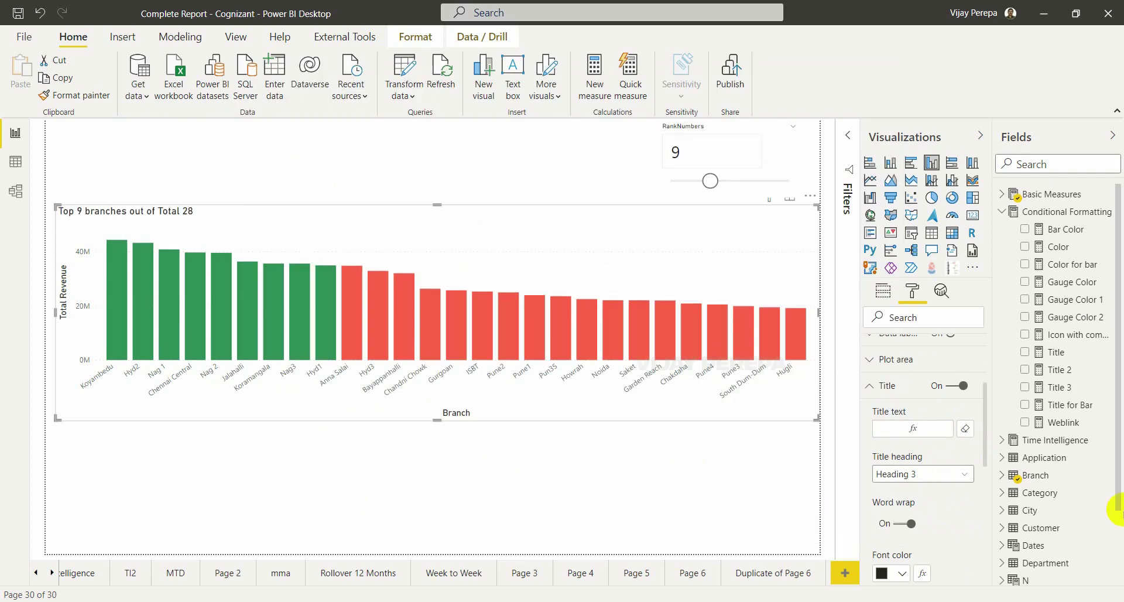
Step: Increase the text size of the column chart's title to 21 pt and deselect the chart
scroll(965, 509, "down", 3)
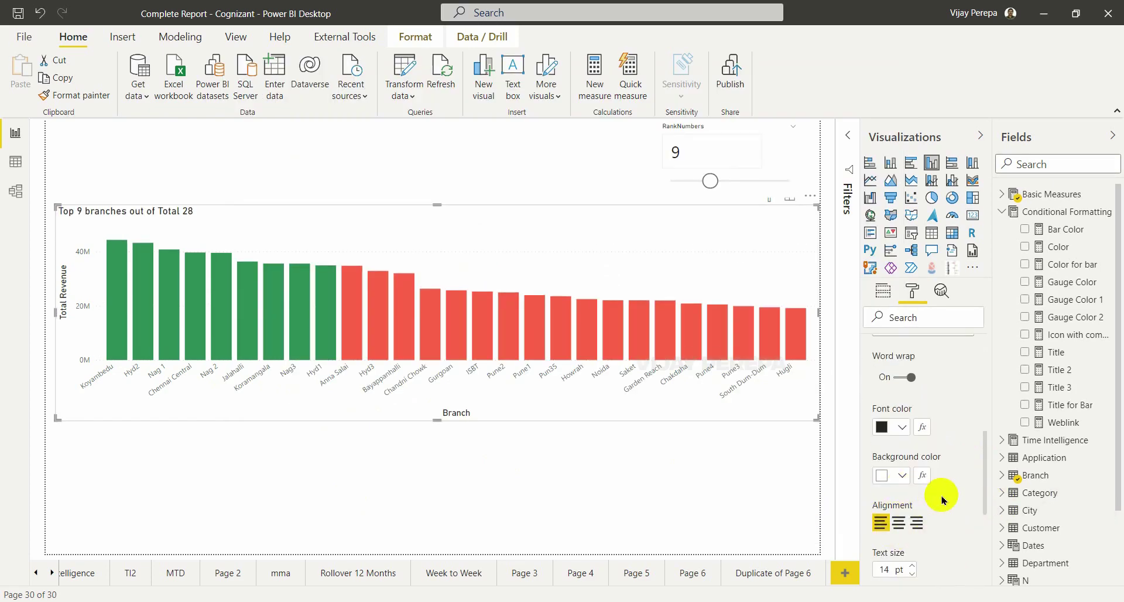
scroll(936, 497, "down", 3)
left_click(913, 420)
left_click(913, 420)
left_click(913, 420)
left_click(913, 420)
left_click(913, 421)
left_click(913, 421)
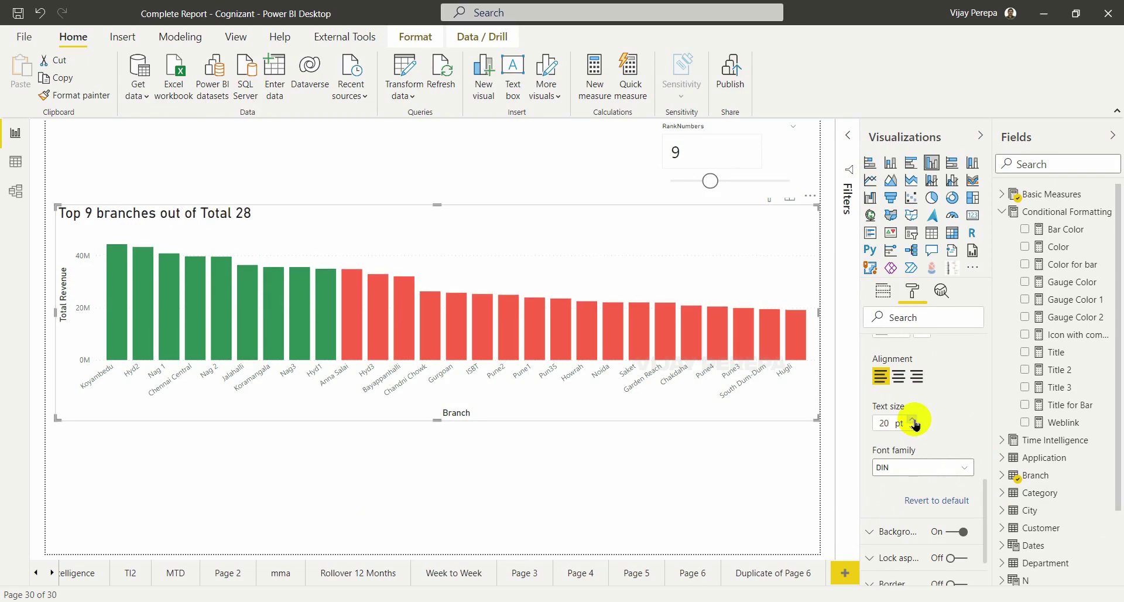
left_click(913, 422)
left_click(500, 173)
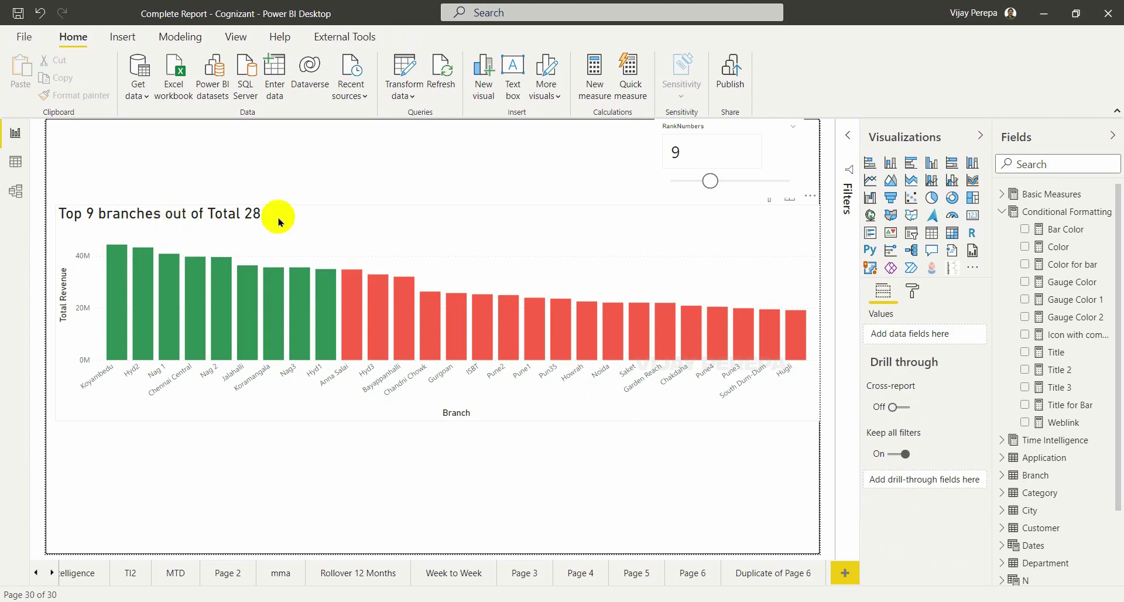
Step: Test the dynamic title with the RankNumbers slicer at 3 and reopen the formula of the Title for Bar measure
left_click_drag(710, 180, 685, 182)
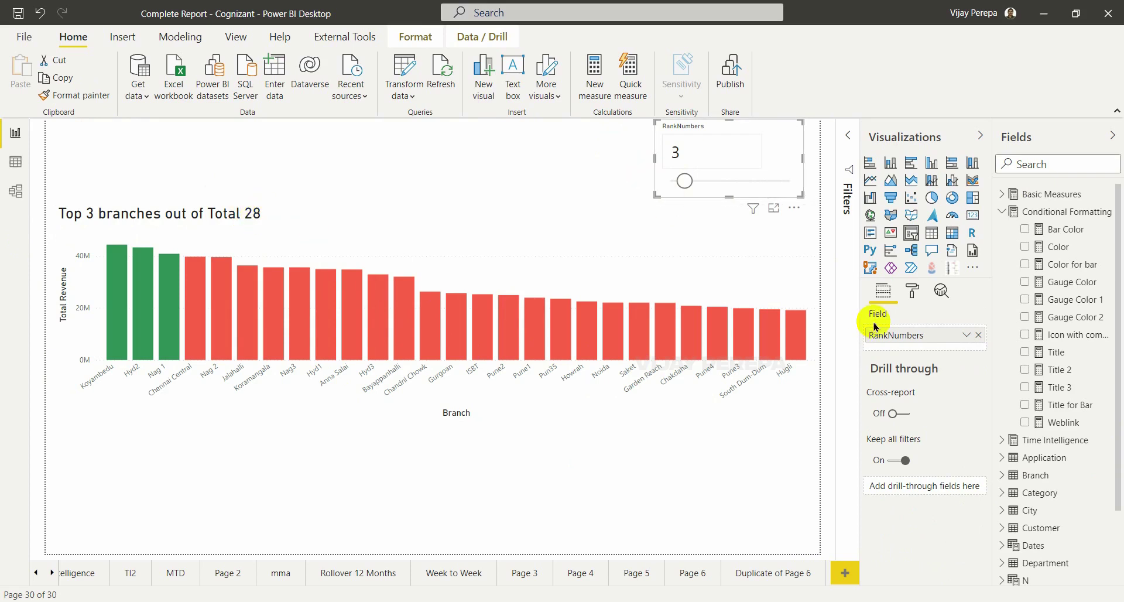
left_click(1069, 404)
left_click(575, 157)
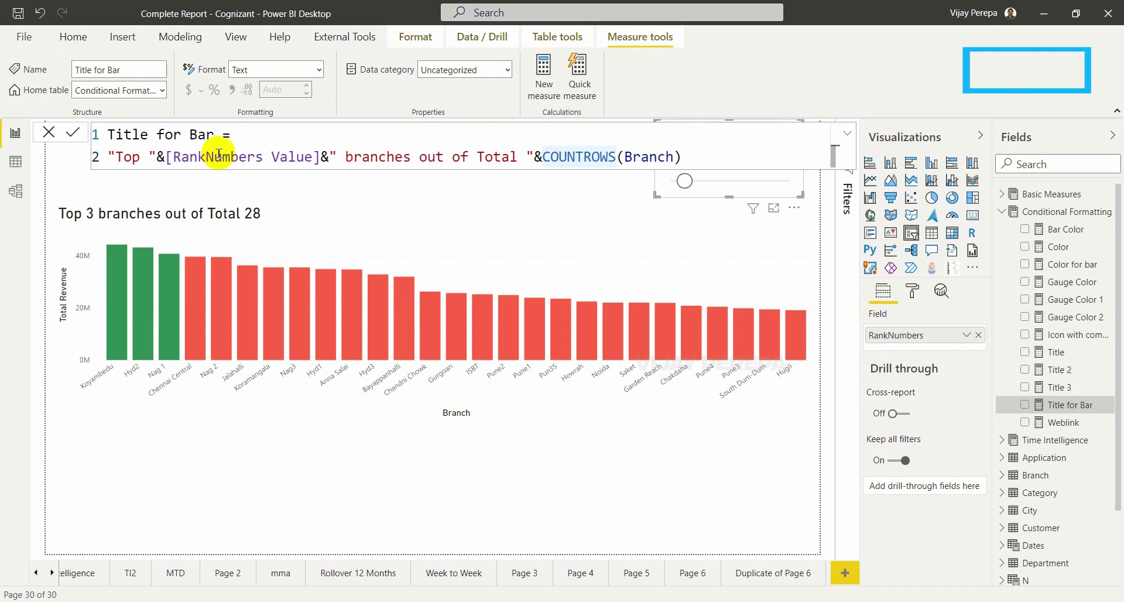